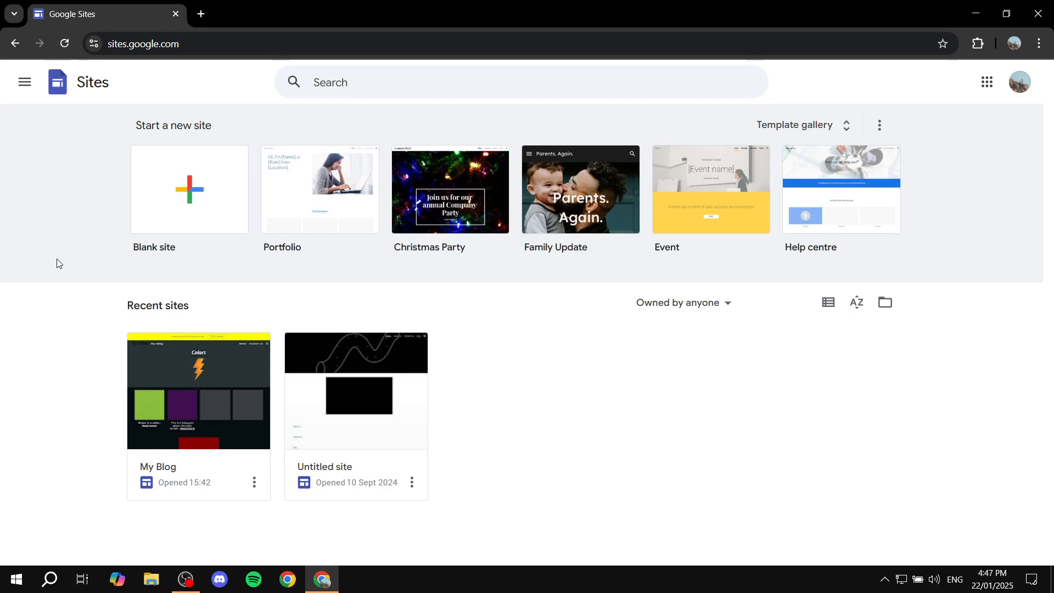
Create a blank site and change the home page's title to "Home".
click(188, 190)
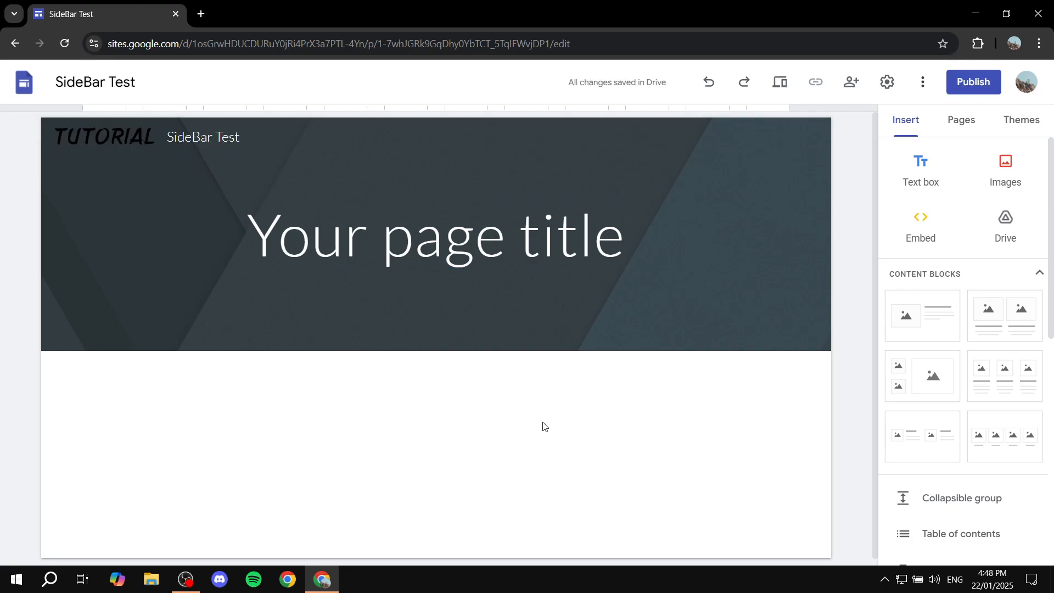
click(600, 237)
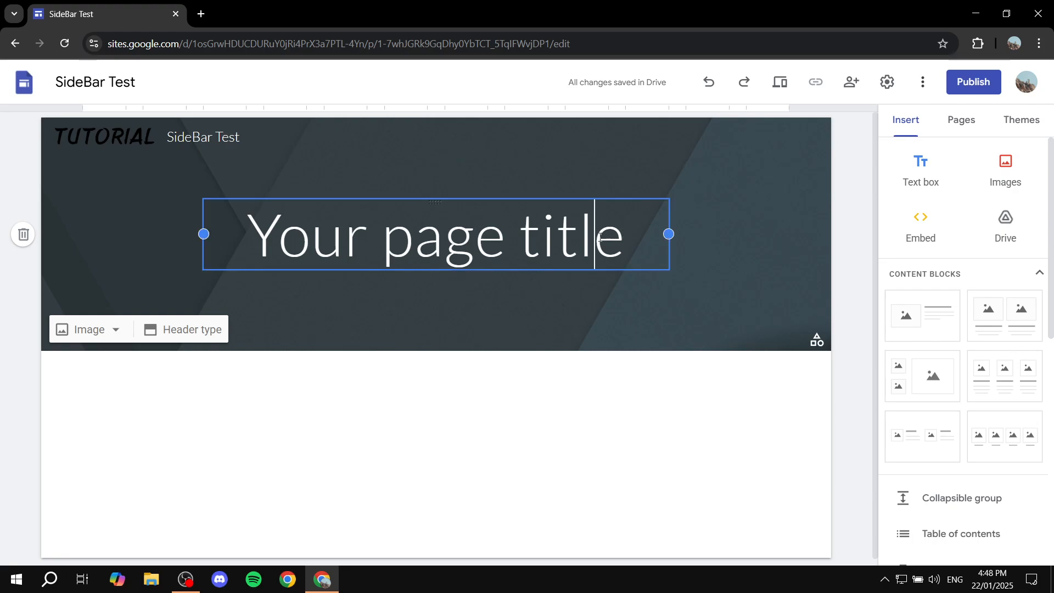
drag(651, 236, 242, 244)
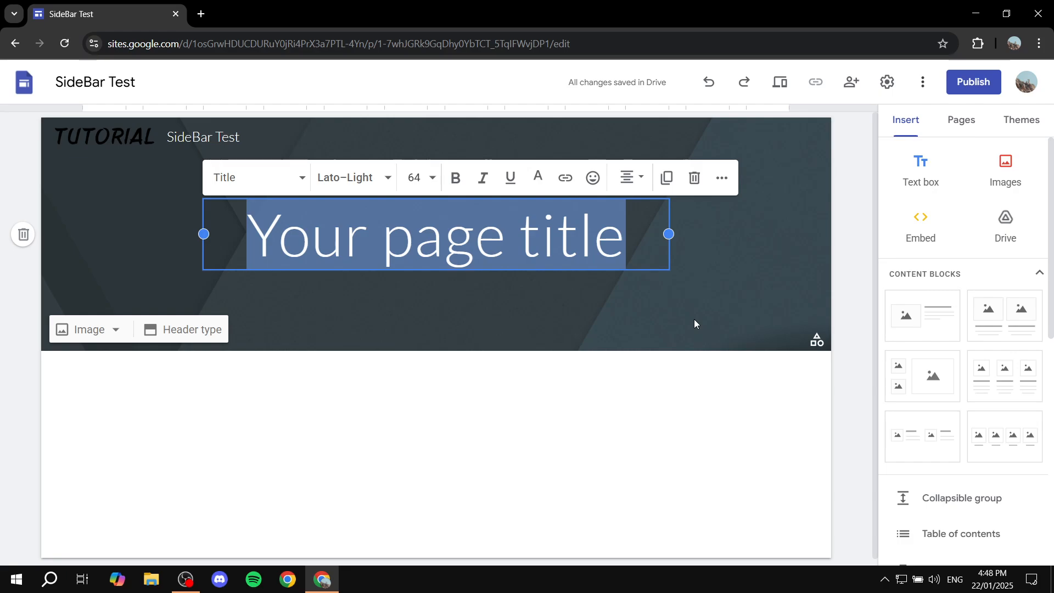
text(Hom,e)
key(BackSpace)
key(BackSpace)
text(e)
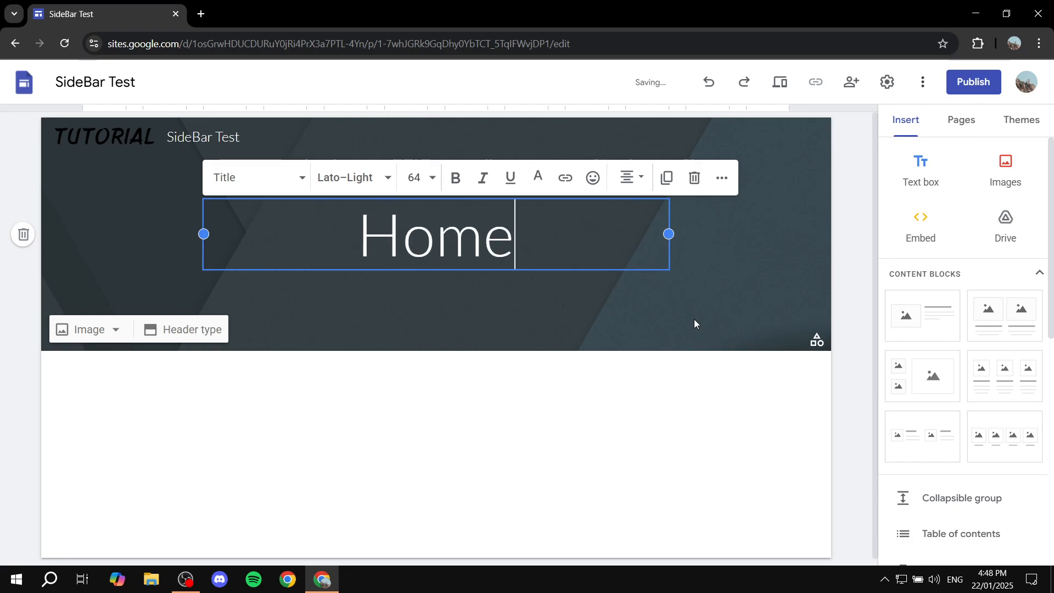
key(Return)
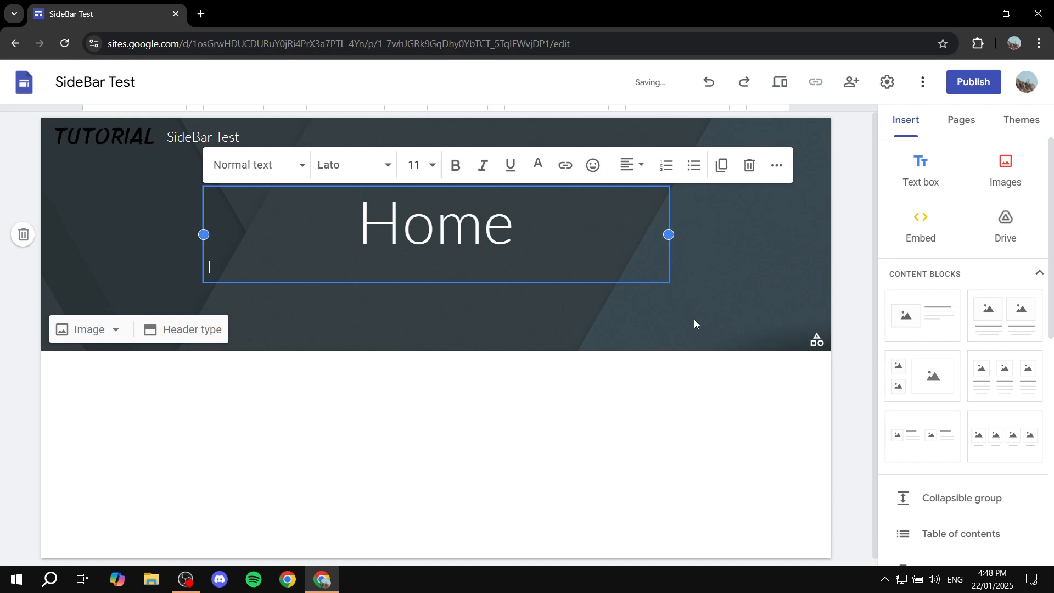
key(BackSpace)
click(429, 308)
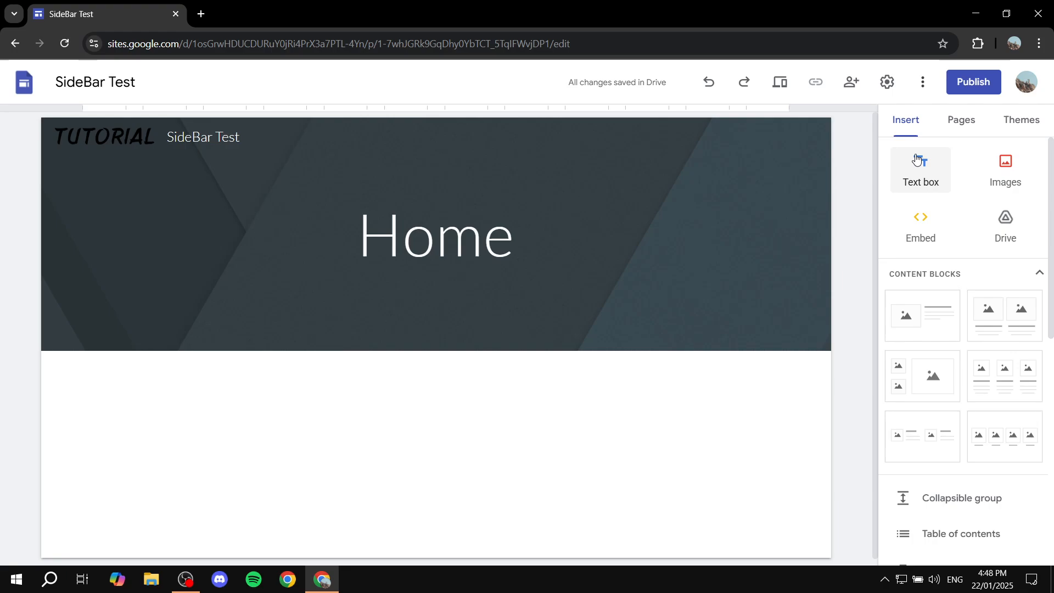
Add a centred text box in Title style below the header, reading "This is the HOME Page".
click(920, 170)
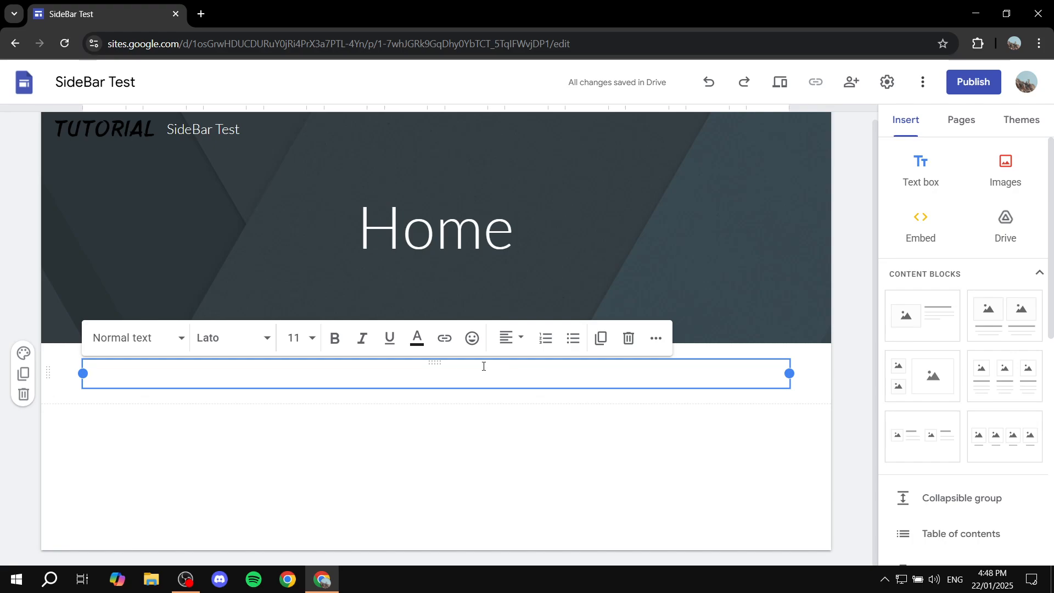
click(158, 337)
click(112, 407)
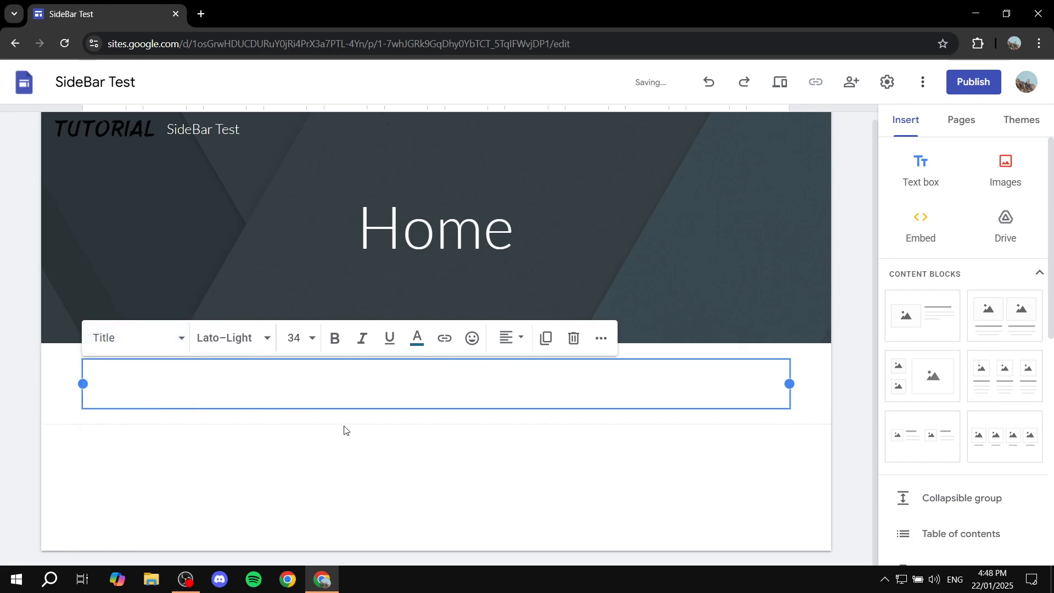
text(This is the HOME Page)
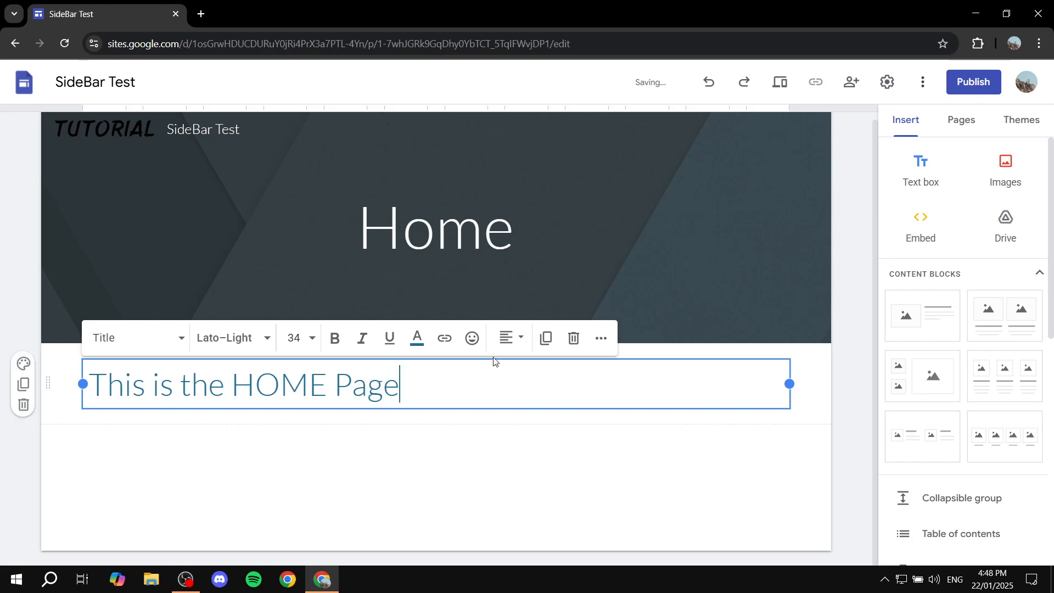
click(507, 340)
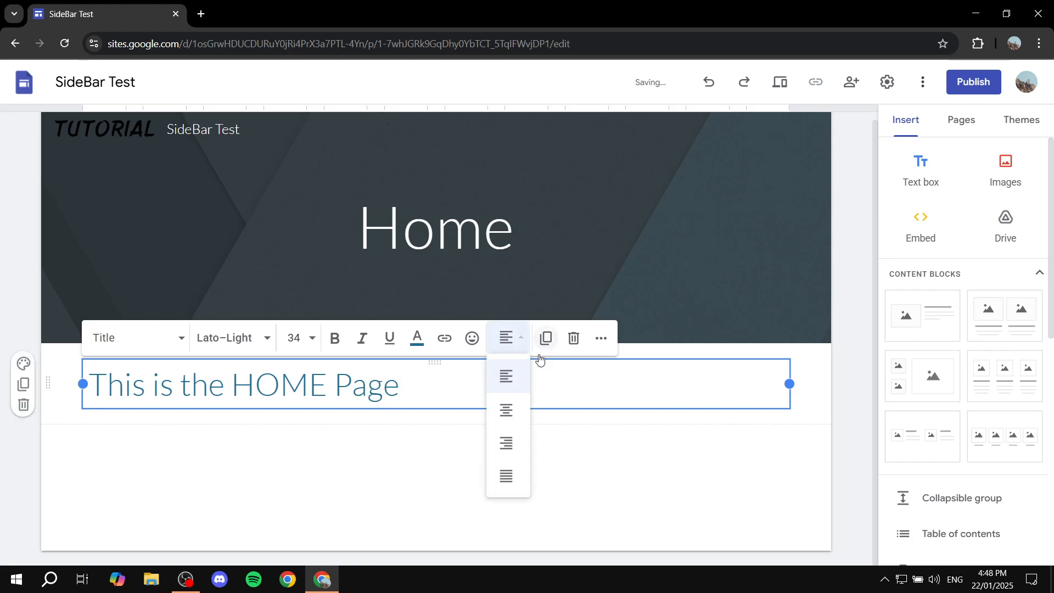
click(512, 409)
click(642, 469)
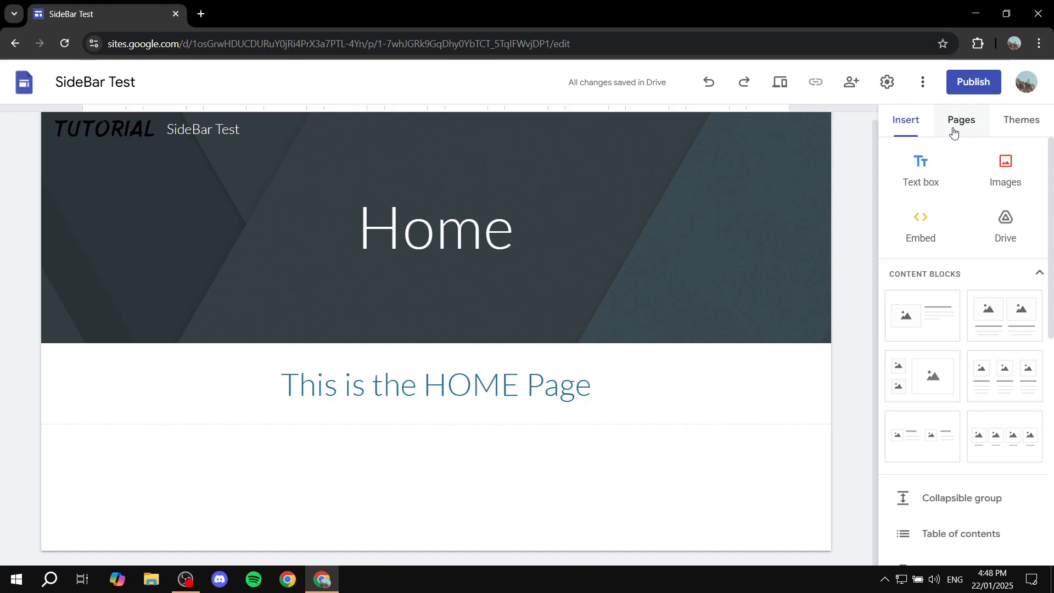
Add a new page named "Test 1" to the site.
click(953, 132)
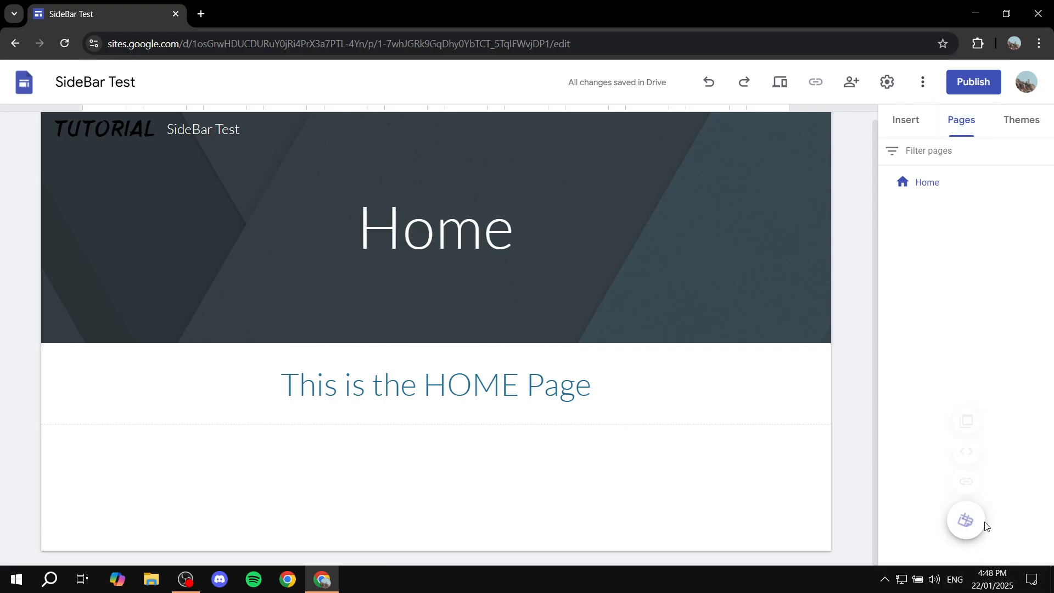
click(983, 523)
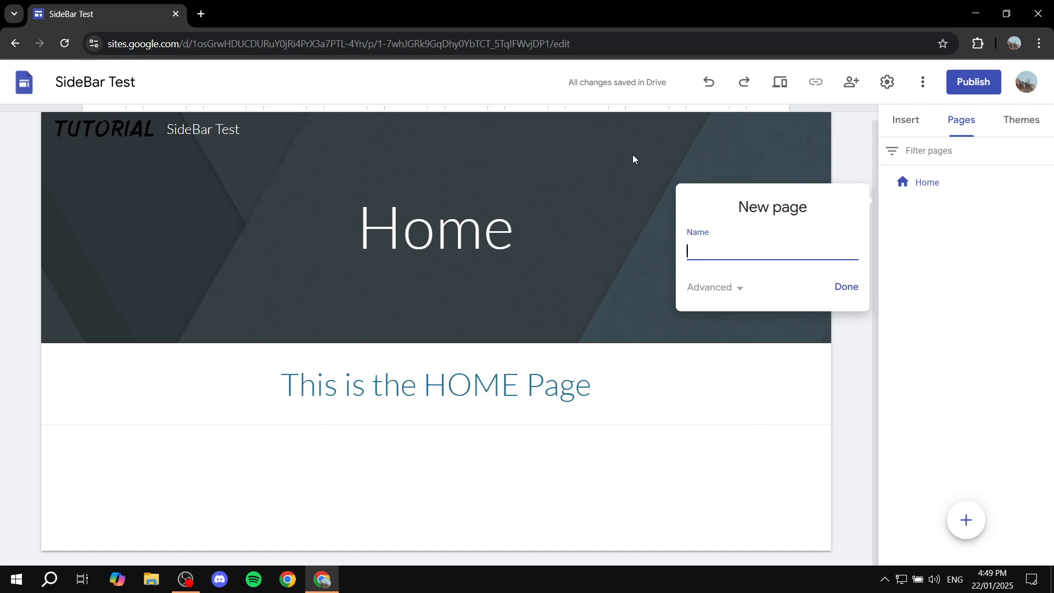
text(Test 1)
click(857, 295)
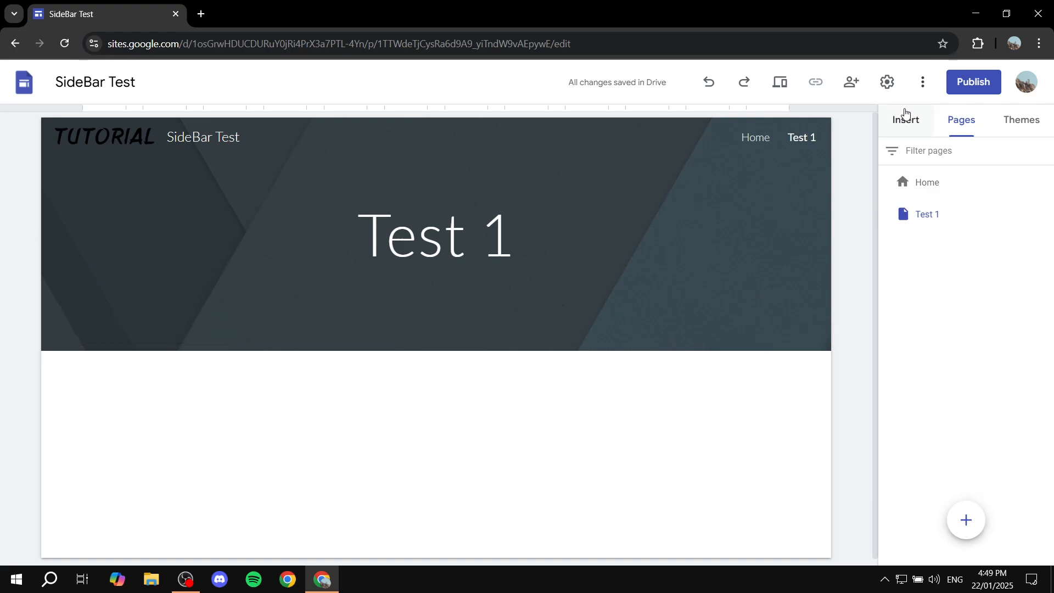
Add a text box reading "This is the TEST 1 Page" on the Test 1 page, in Title style and centred.
click(905, 118)
click(918, 161)
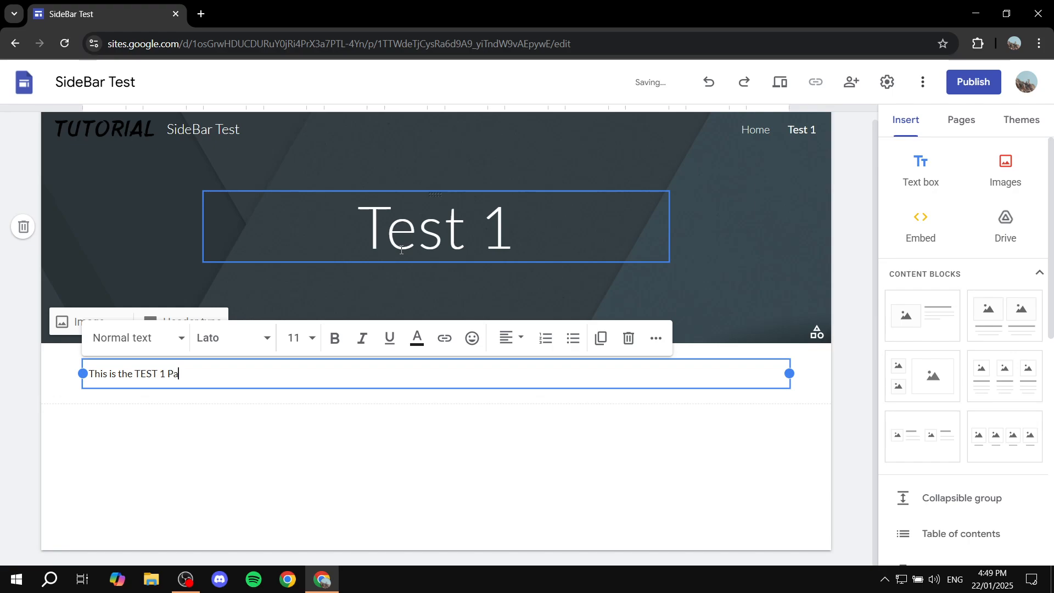
key(ctrl+a)
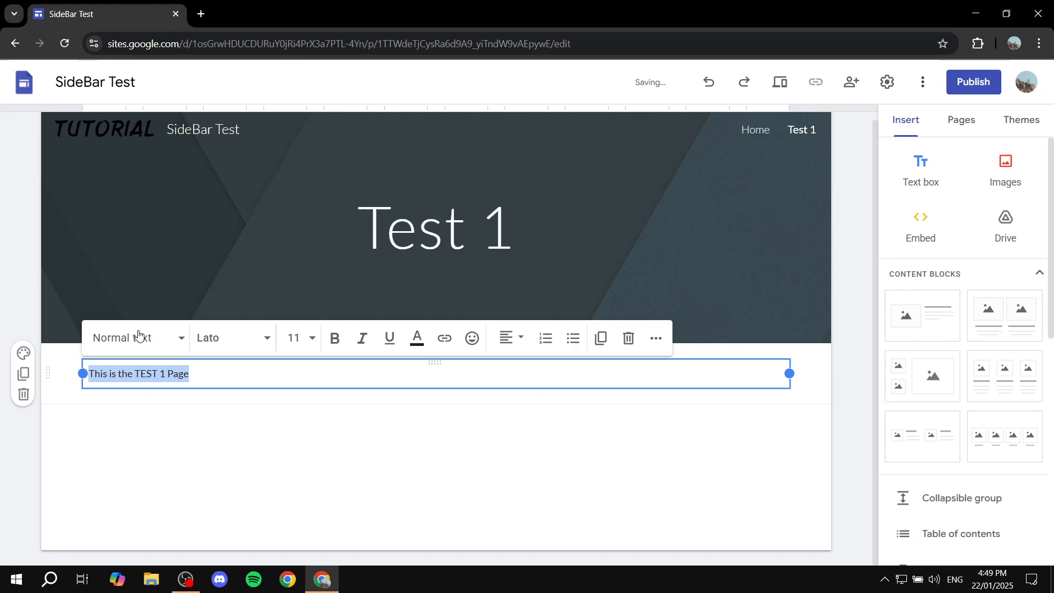
click(144, 336)
click(125, 413)
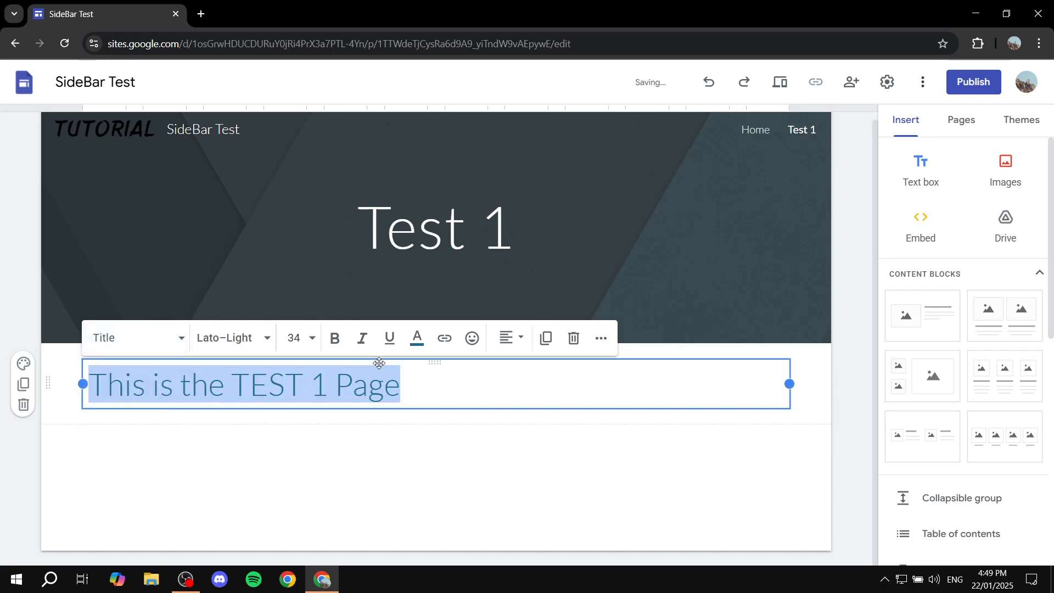
click(508, 337)
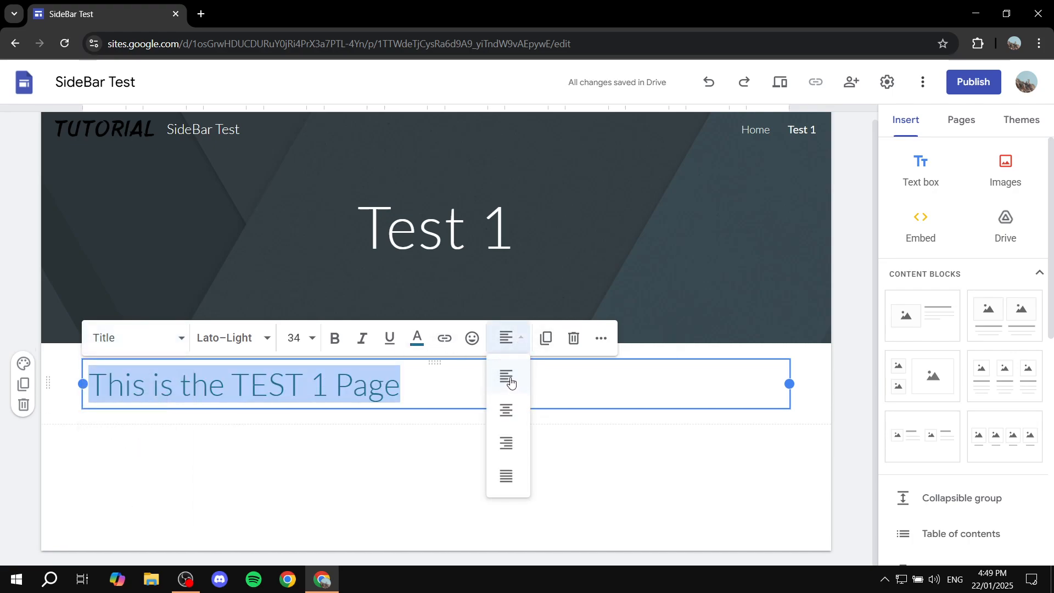
click(505, 409)
click(633, 452)
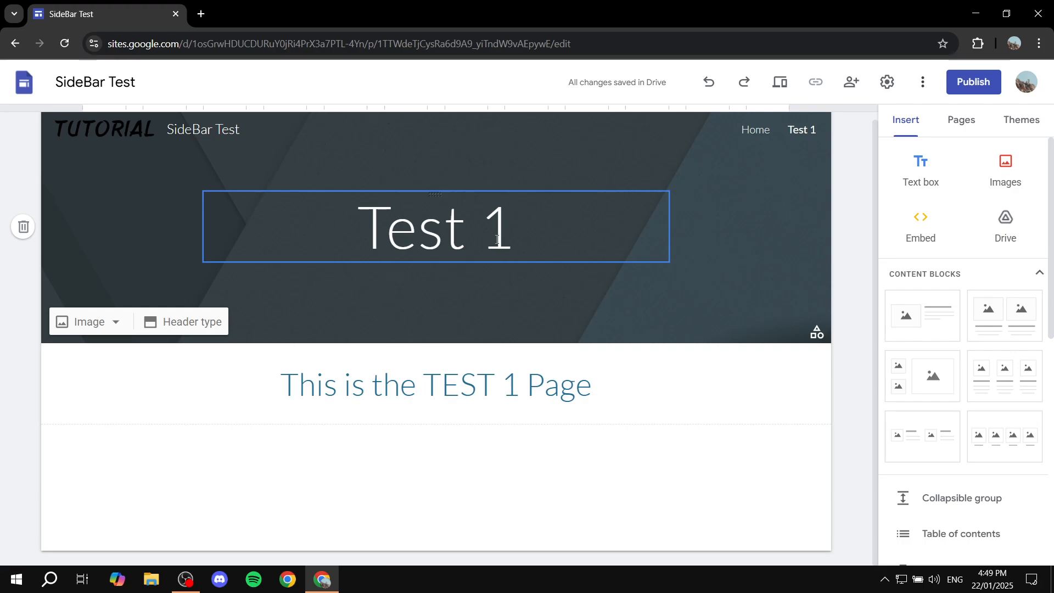
Check the site's navigation by switching back and forth between the Home and Test 1 pages.
click(759, 130)
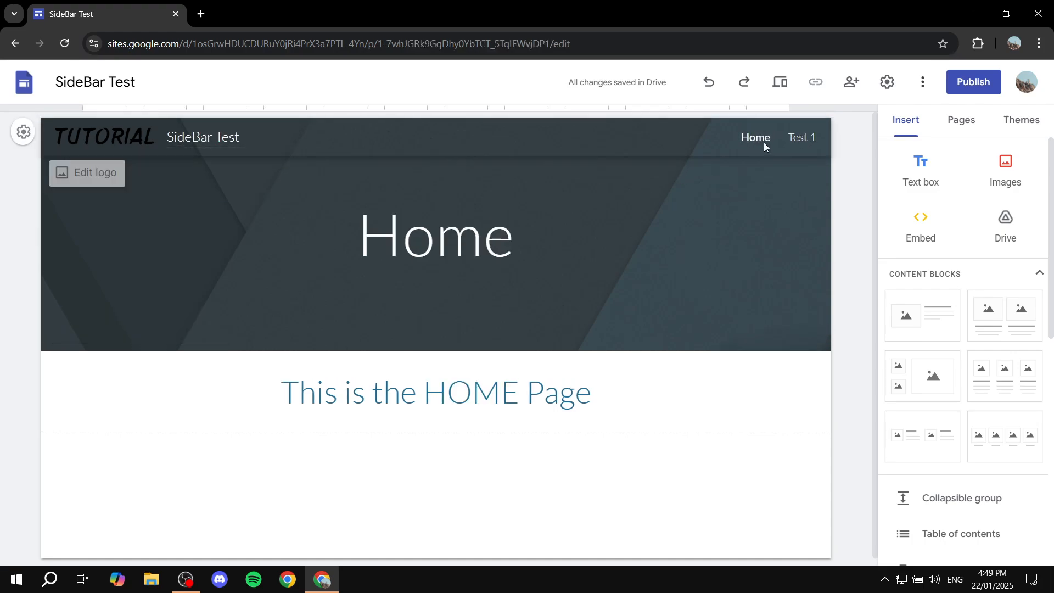
click(799, 138)
click(756, 137)
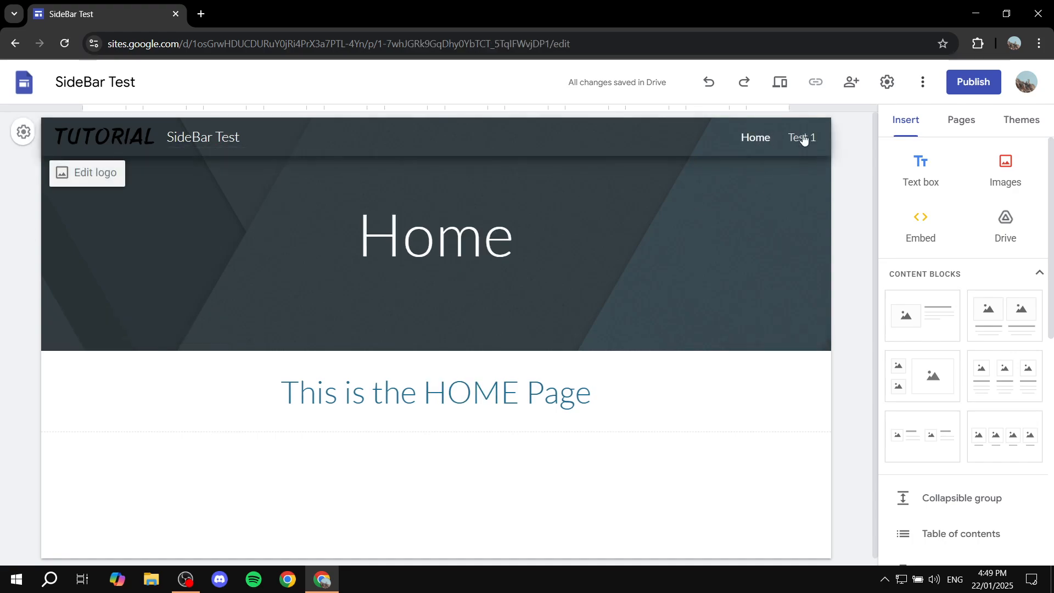
click(803, 138)
click(755, 137)
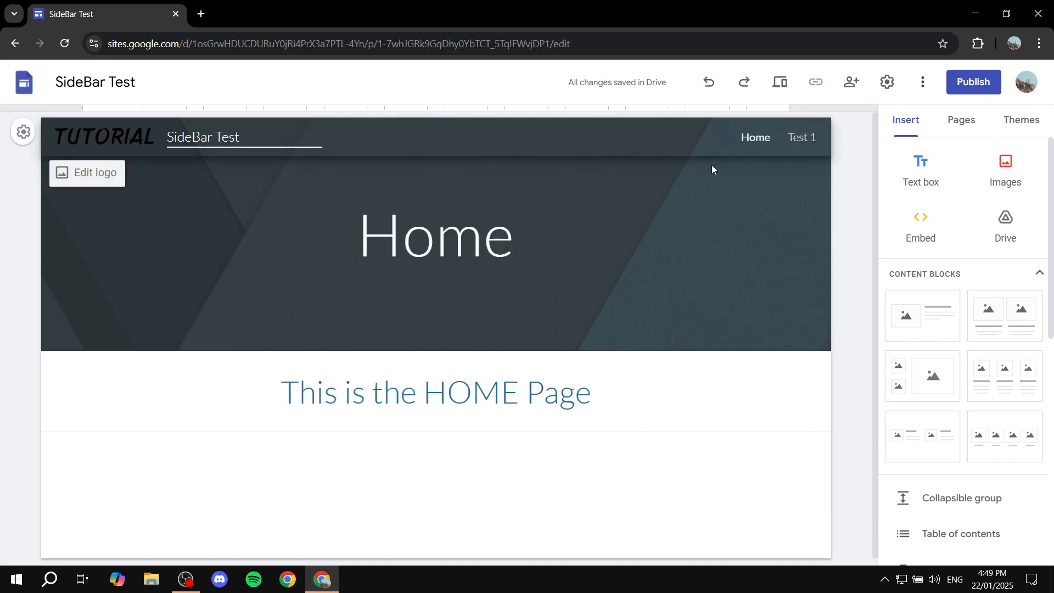
Add a new page named "Test 2" to the site.
click(981, 124)
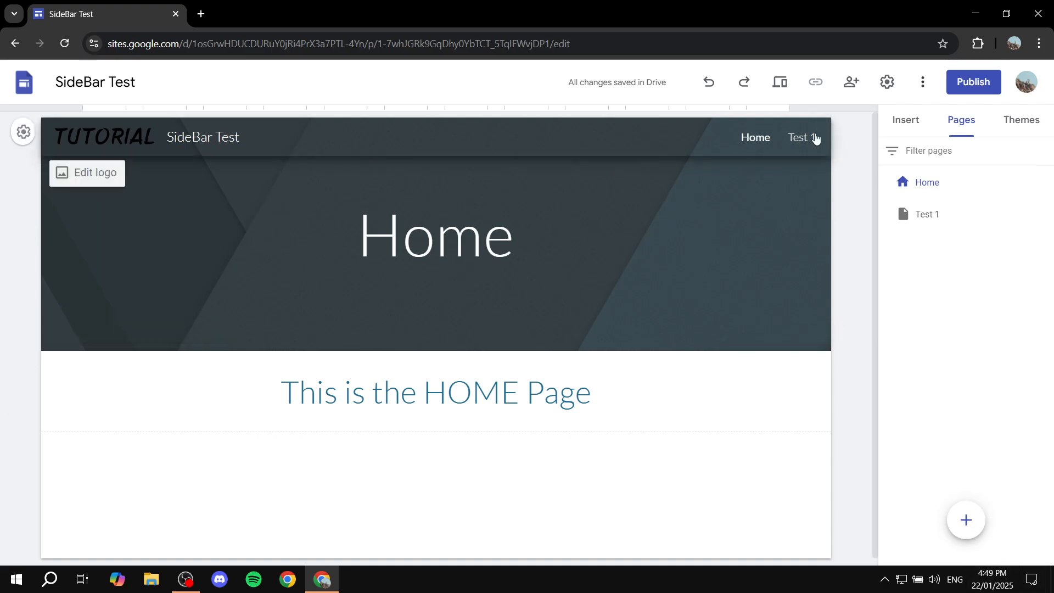
click(958, 520)
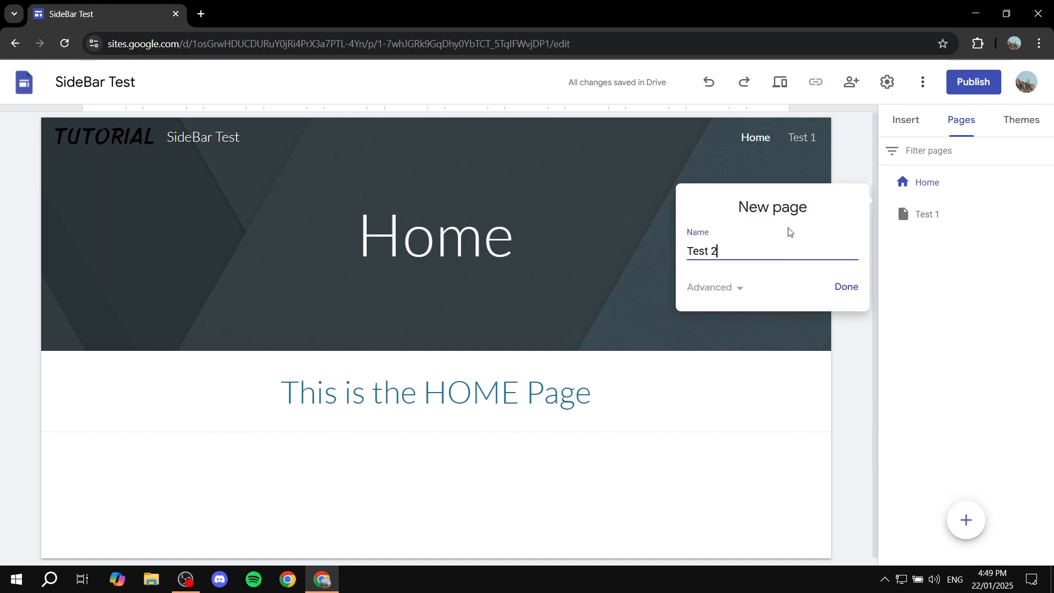
click(840, 287)
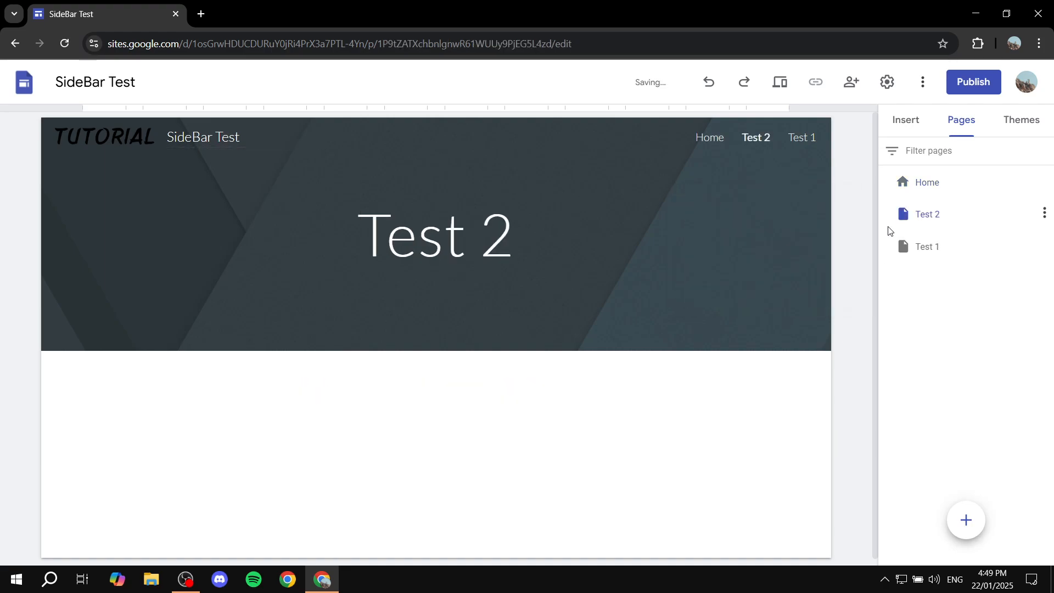
Upload the dark red Colors.png as the header image of the Test 2 page.
click(926, 121)
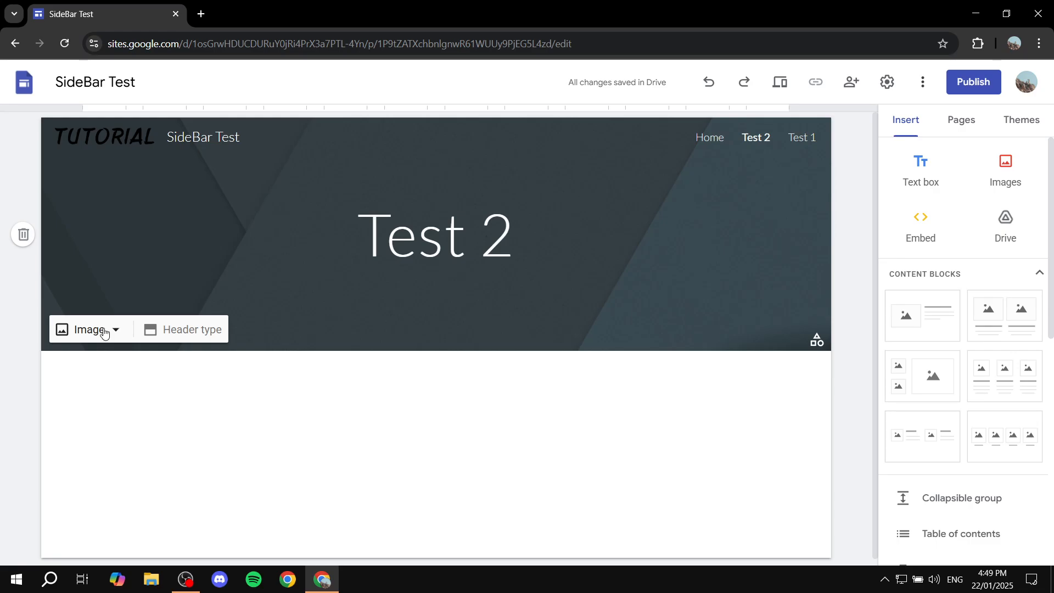
click(104, 331)
click(131, 368)
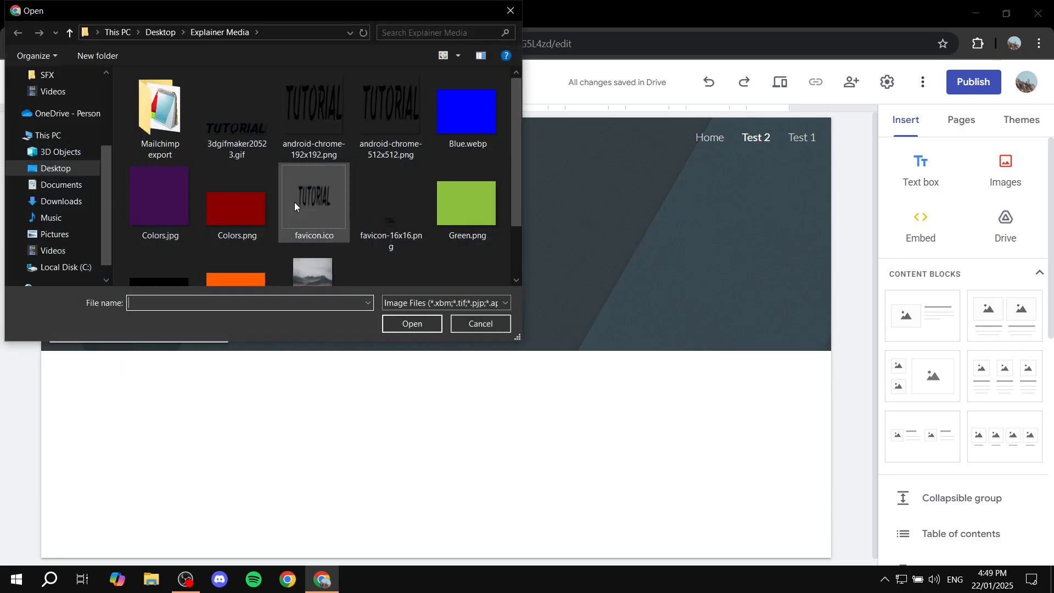
double_click(236, 215)
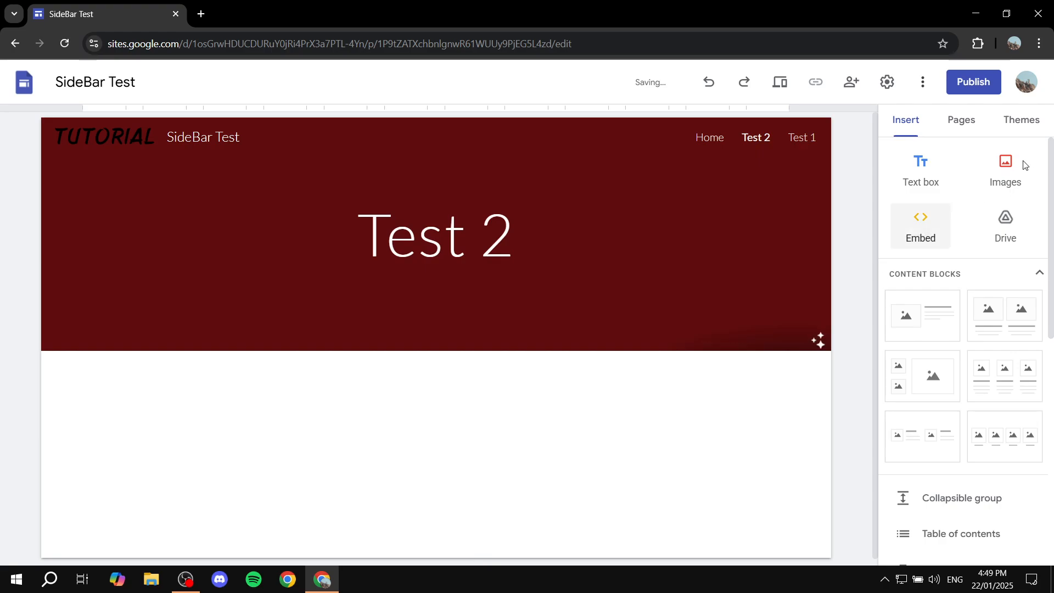
Add a new page named "Test 3" to the site.
click(960, 122)
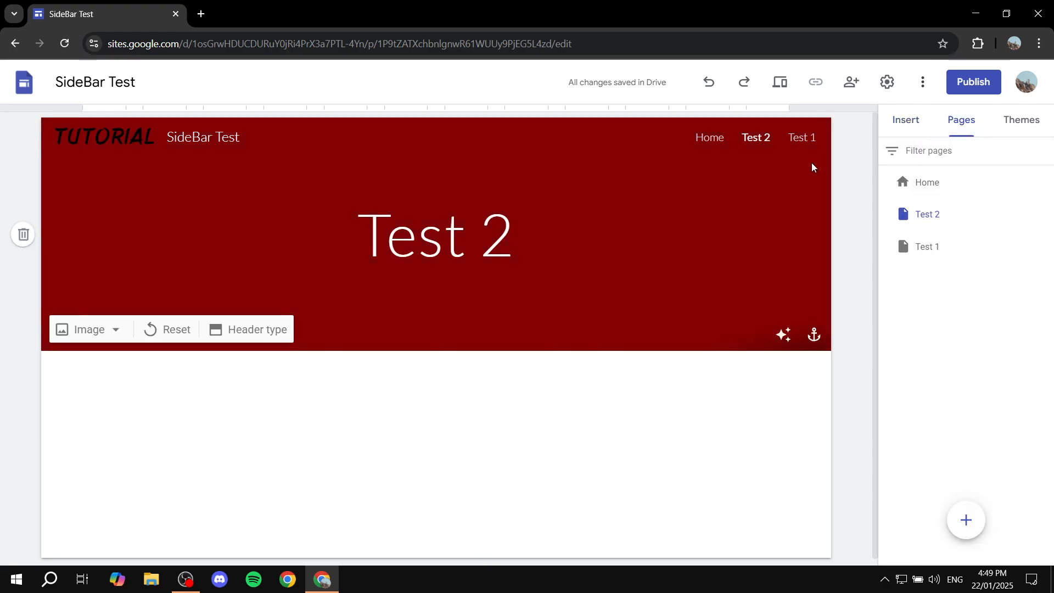
click(966, 521)
text(T)
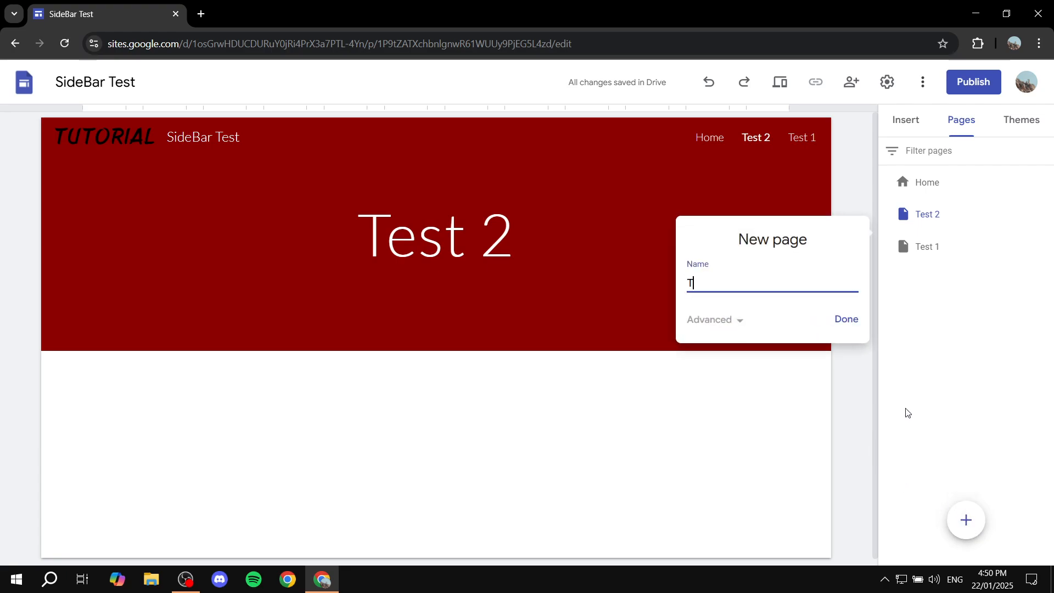
text(est 3)
click(848, 322)
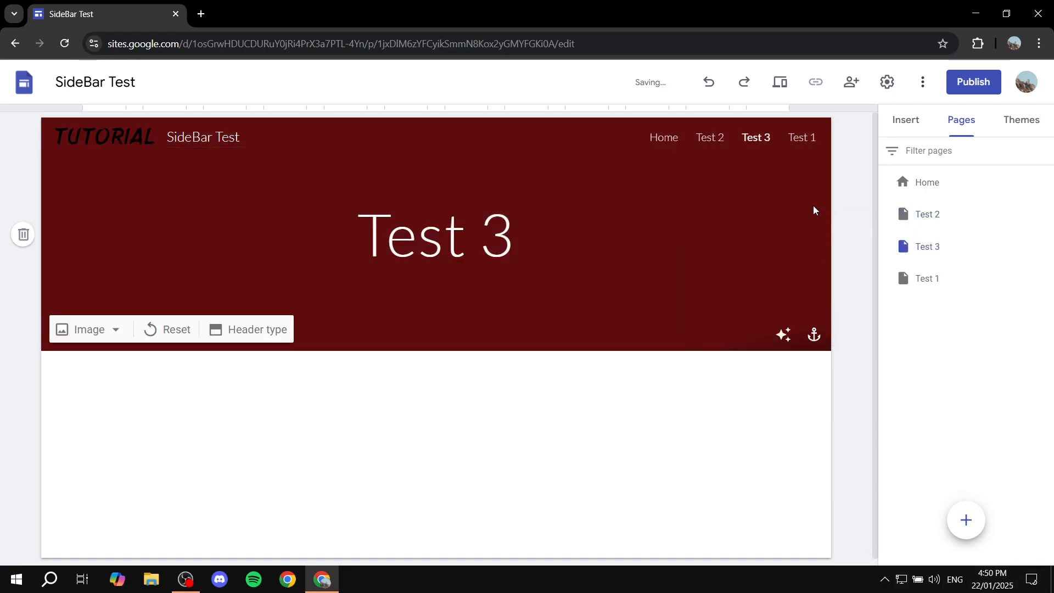
Reorder the site's pages as Home, Test 1, Test 2, Test 3.
drag(922, 258, 906, 283)
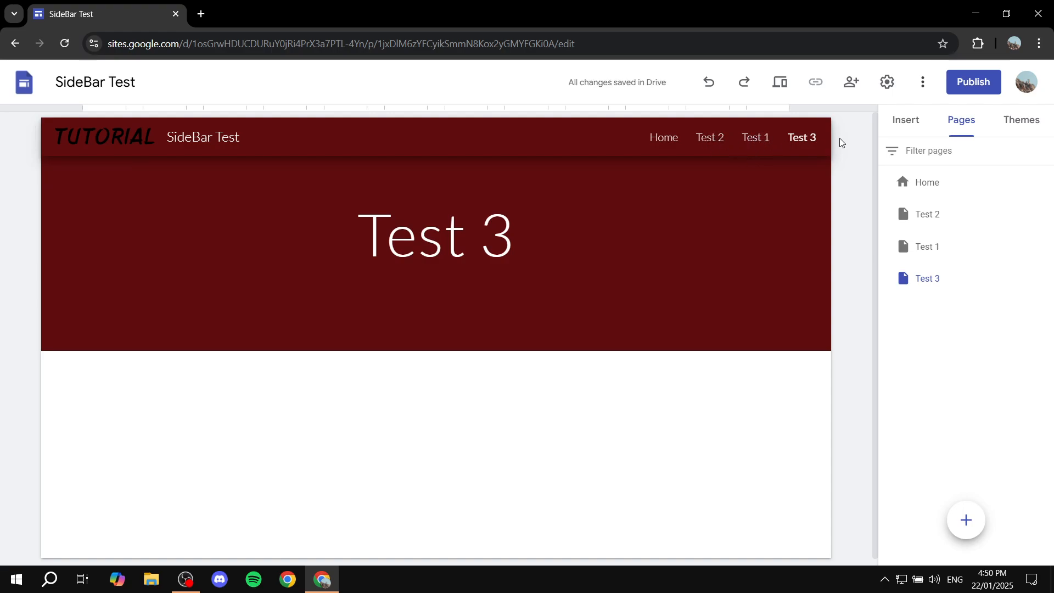
drag(929, 242, 924, 211)
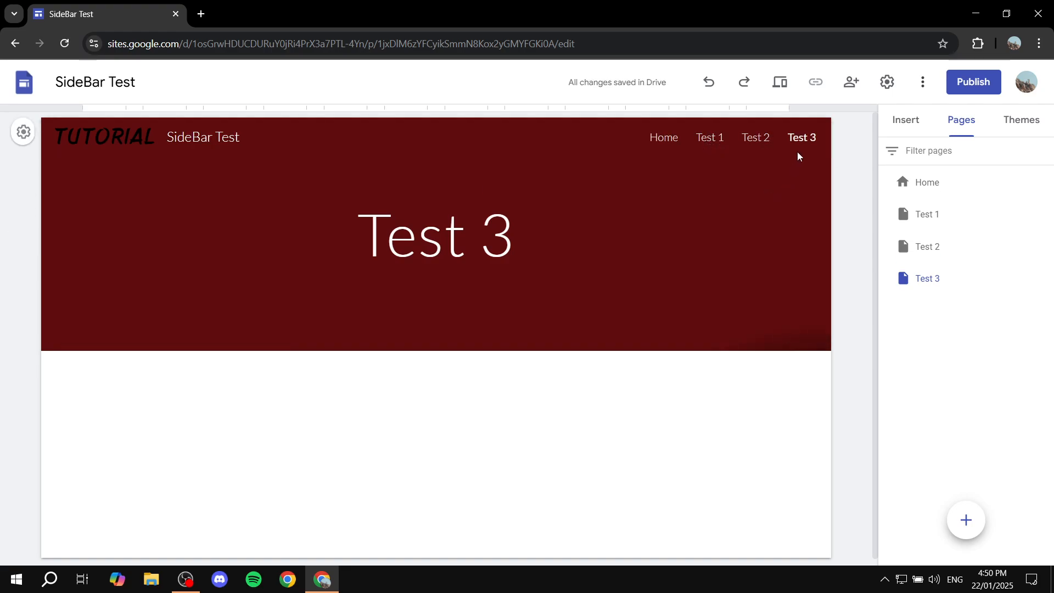
drag(924, 268, 937, 292)
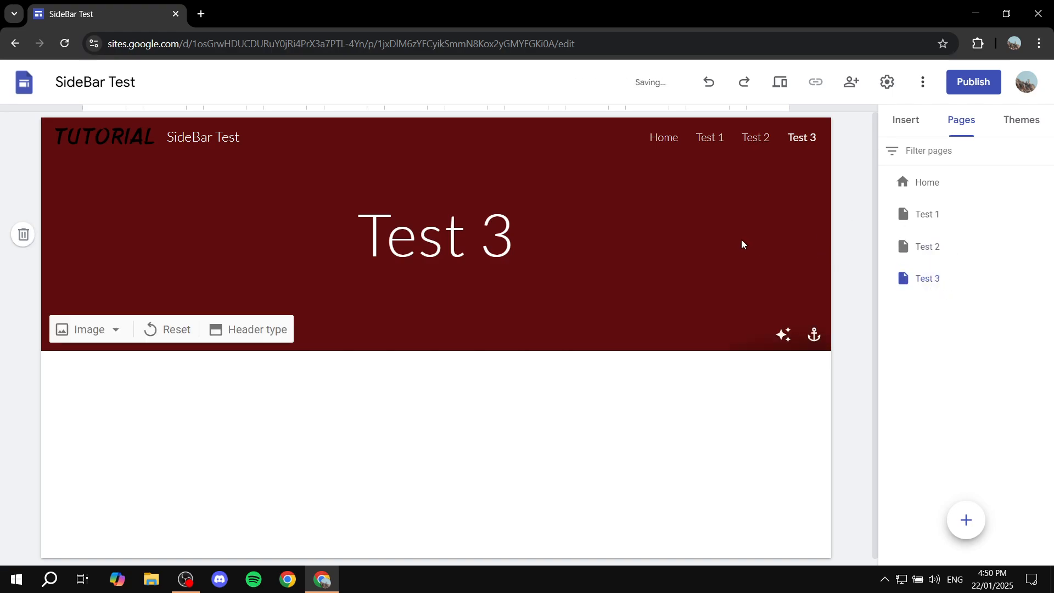
Upload the olive green image as the header image of the Test 3 page.
click(90, 329)
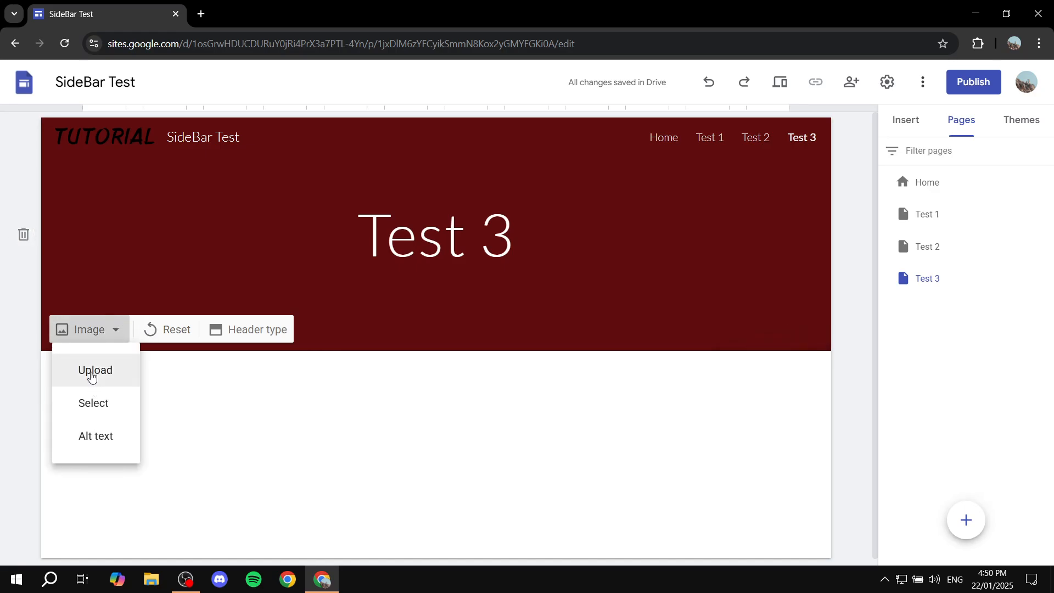
click(92, 376)
double_click(461, 216)
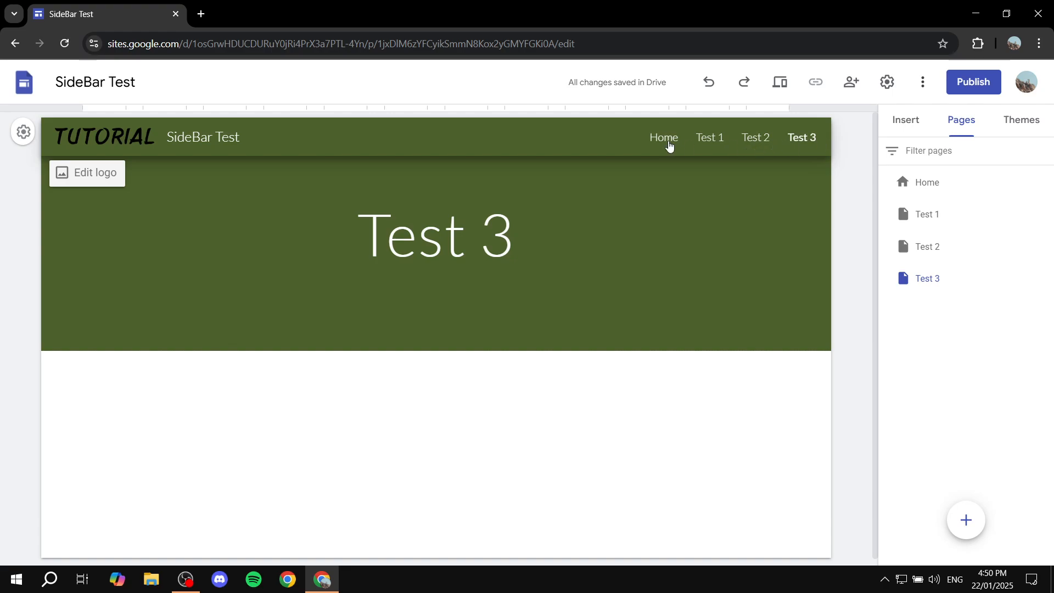
Visit the Test 2, Test 1, Home and Test 3 pages through the site's header navigation.
click(752, 140)
click(705, 139)
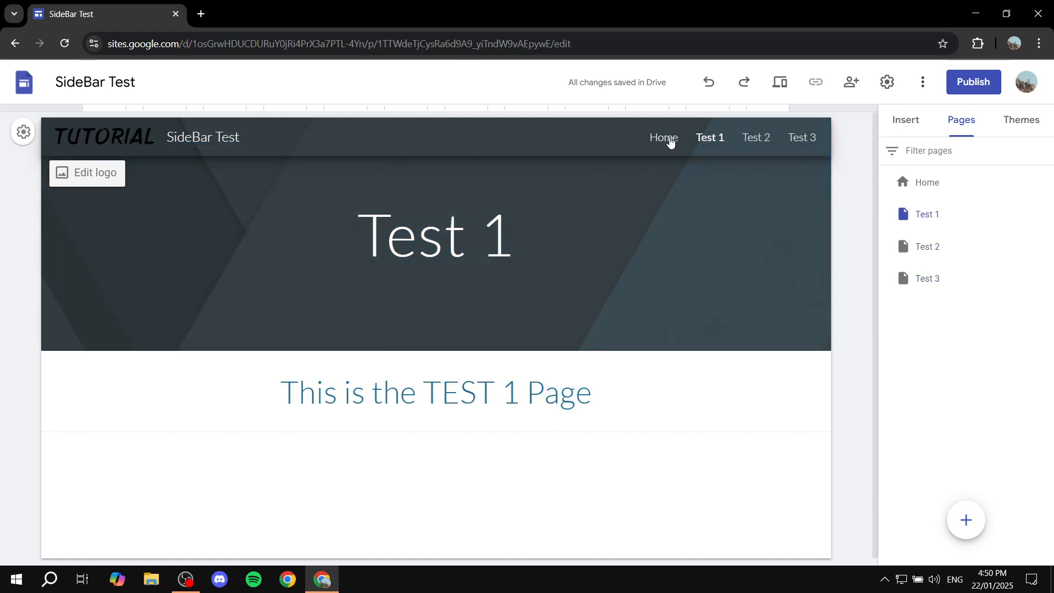
click(665, 139)
click(796, 139)
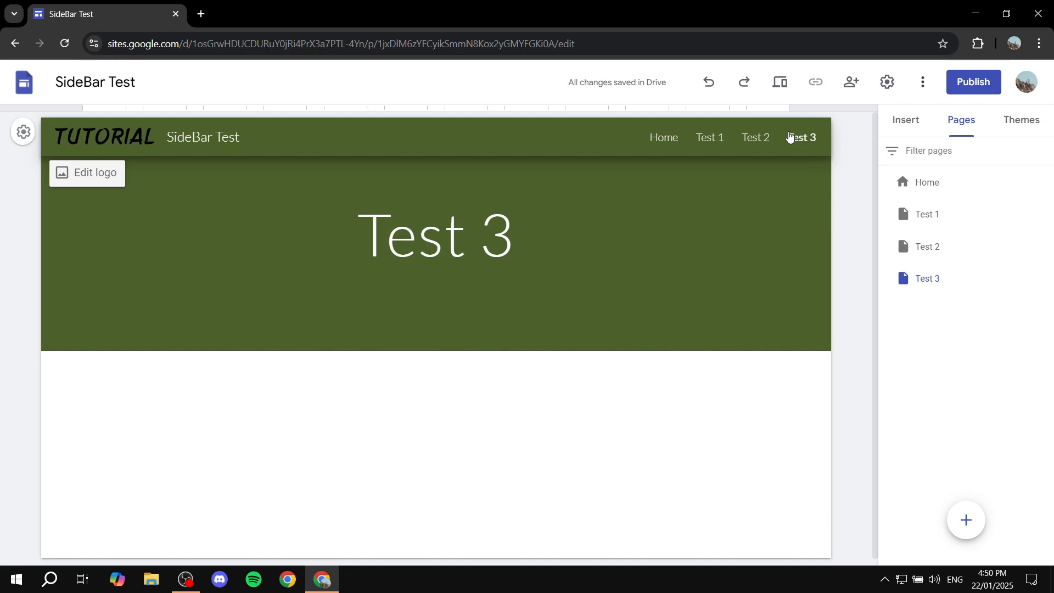
Hide the Test 3 page from the site navigation and restore it.
click(1045, 277)
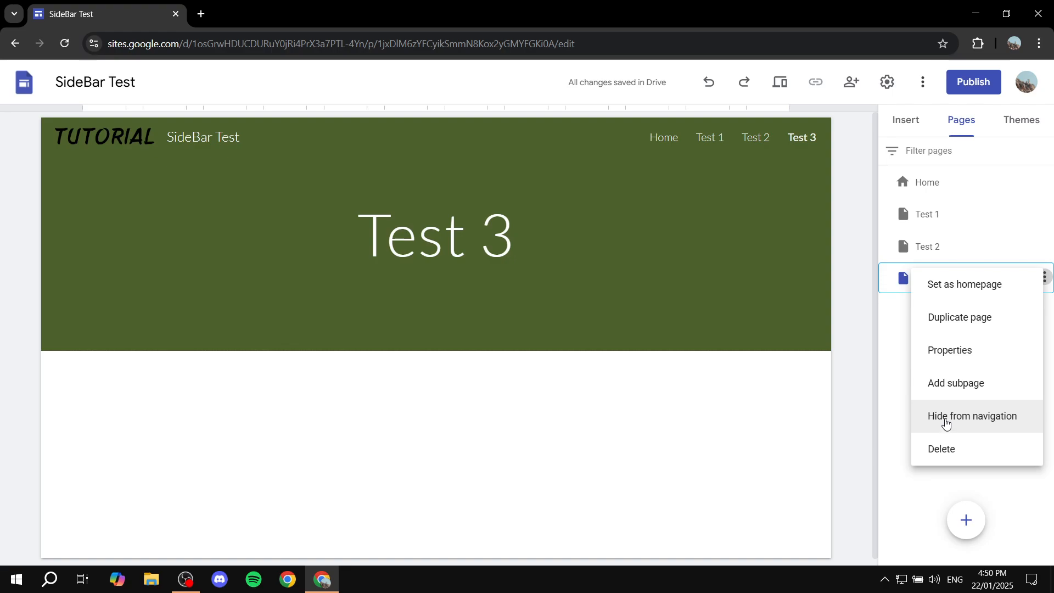
click(978, 419)
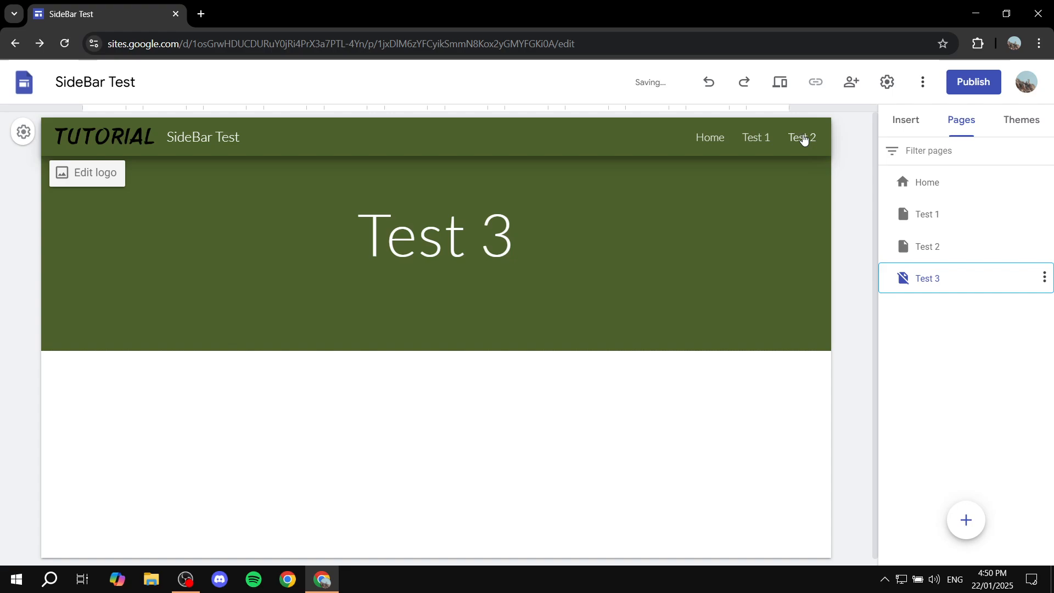
click(1043, 278)
click(966, 426)
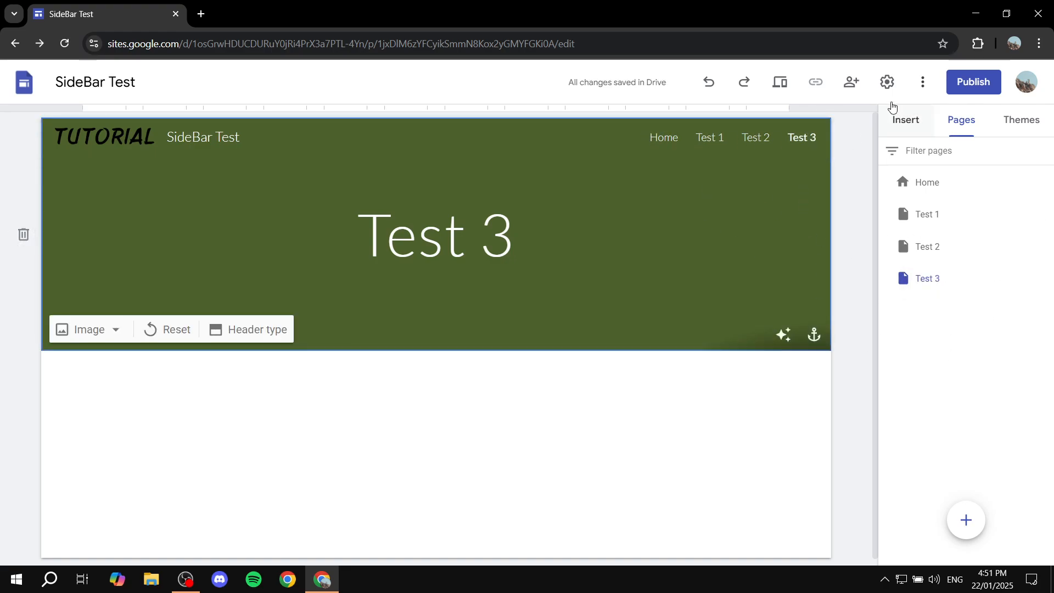
Publish the site at the web address sidebar-test with viewing open to anyone.
click(970, 83)
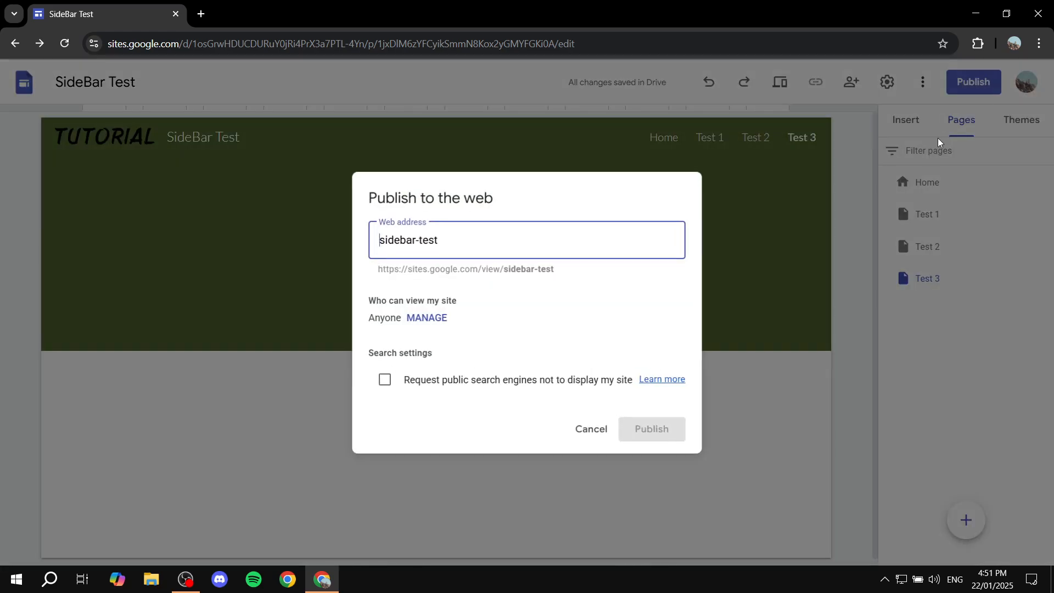
click(731, 454)
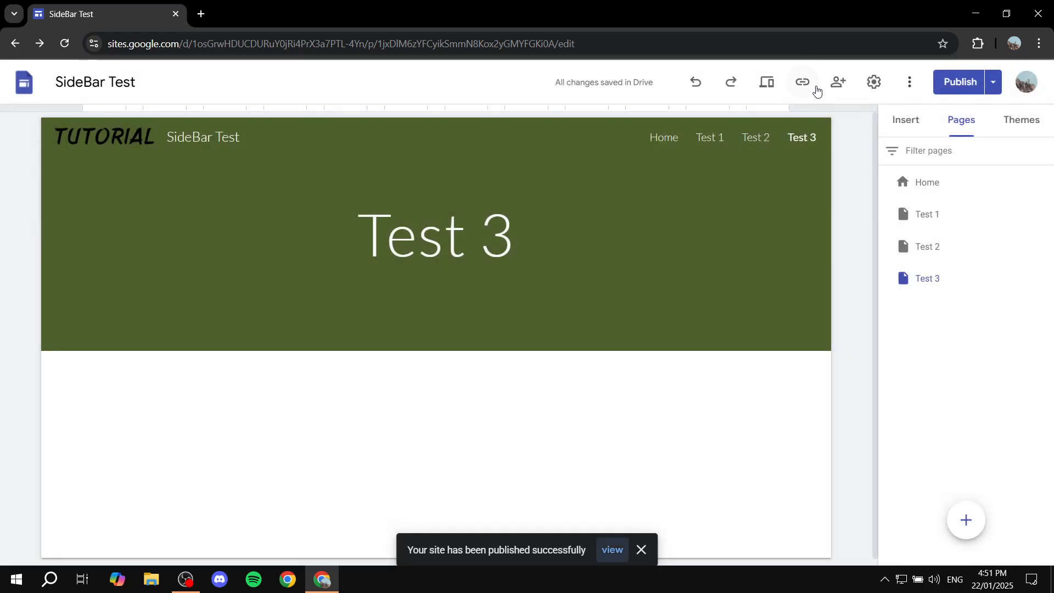
Preview the site in phone, tablet and desktop layouts, examining the sidebar menu on phone and tablet.
click(766, 84)
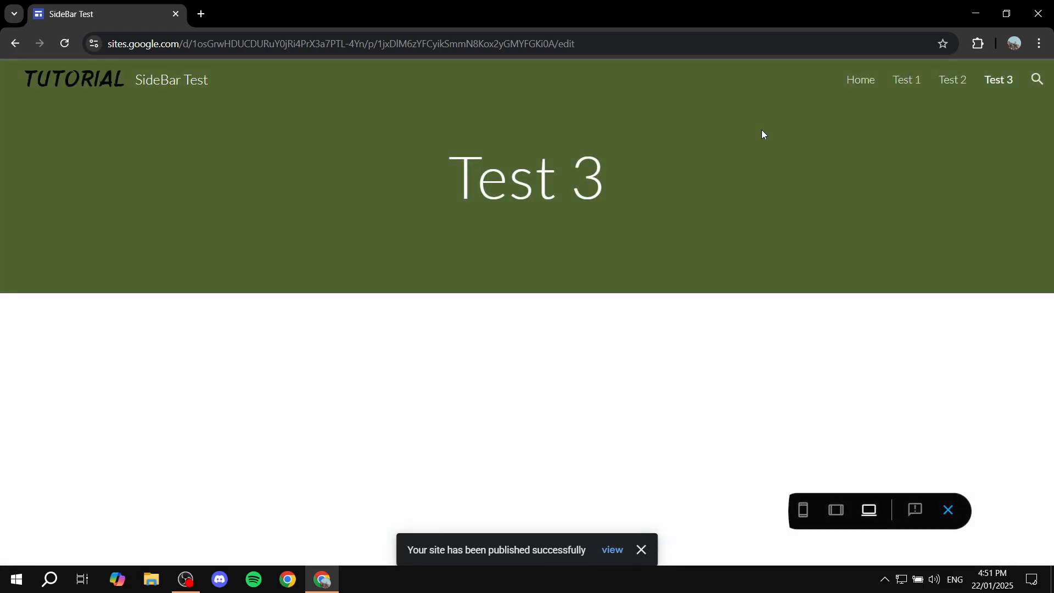
click(803, 511)
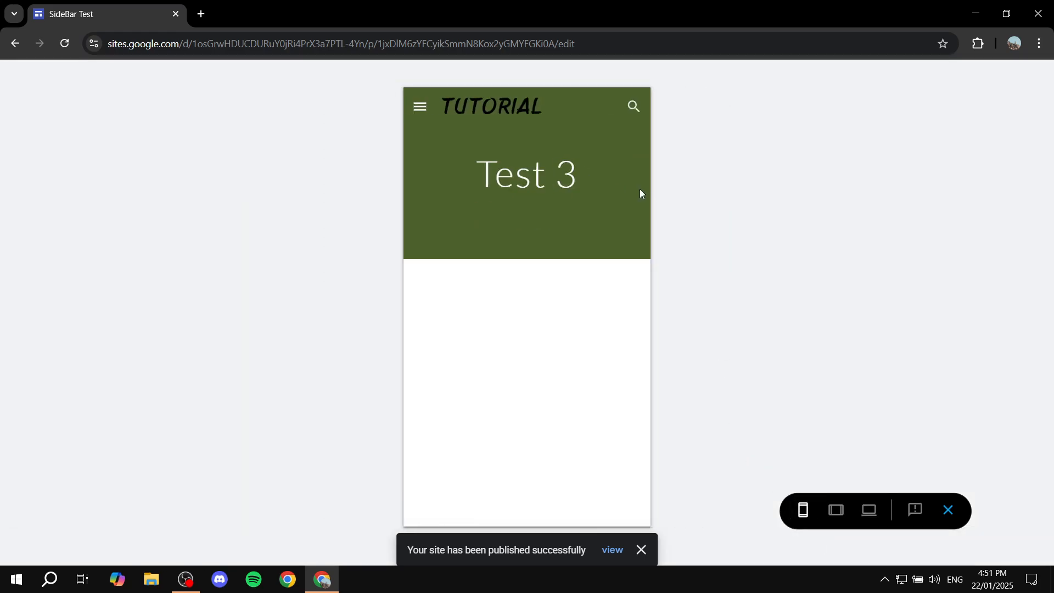
click(420, 107)
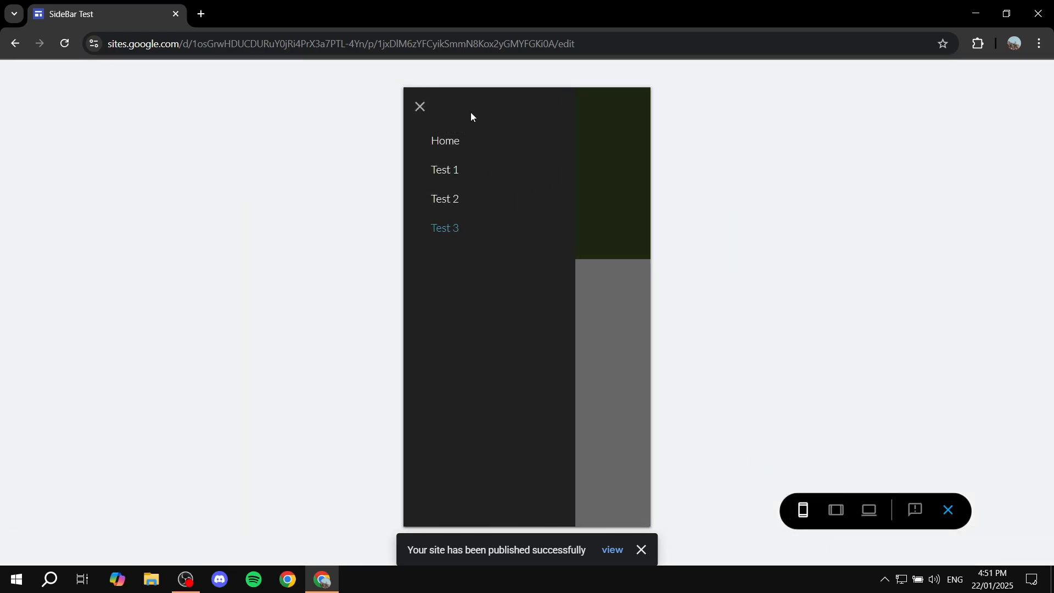
click(419, 107)
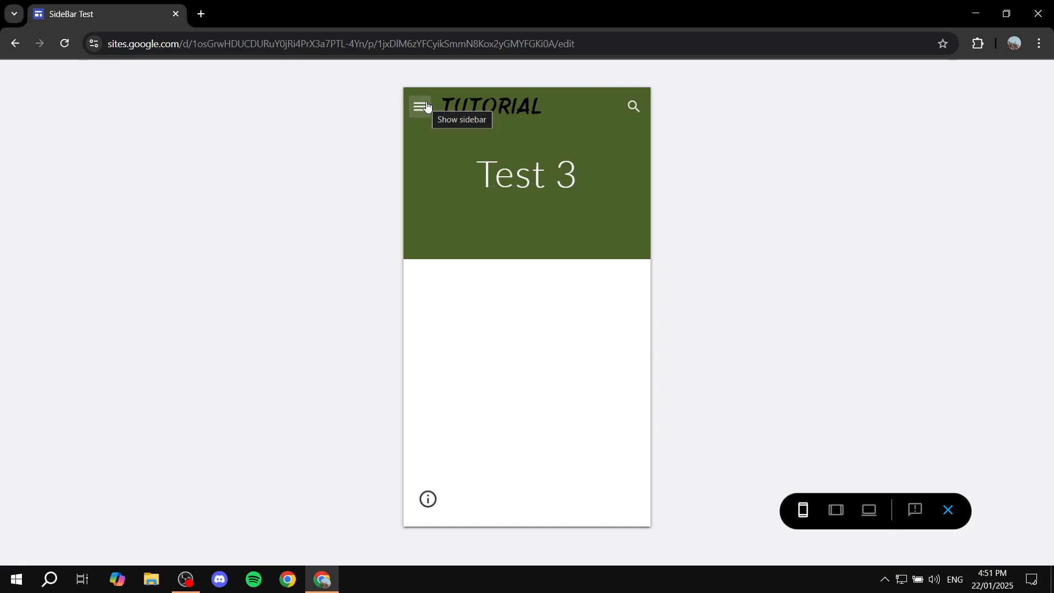
click(834, 510)
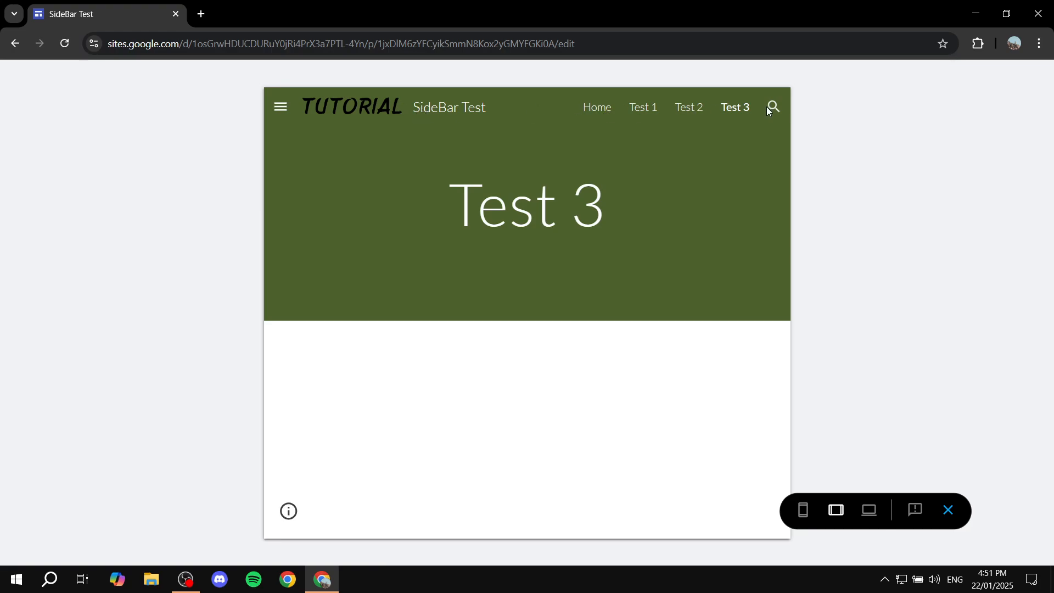
click(279, 105)
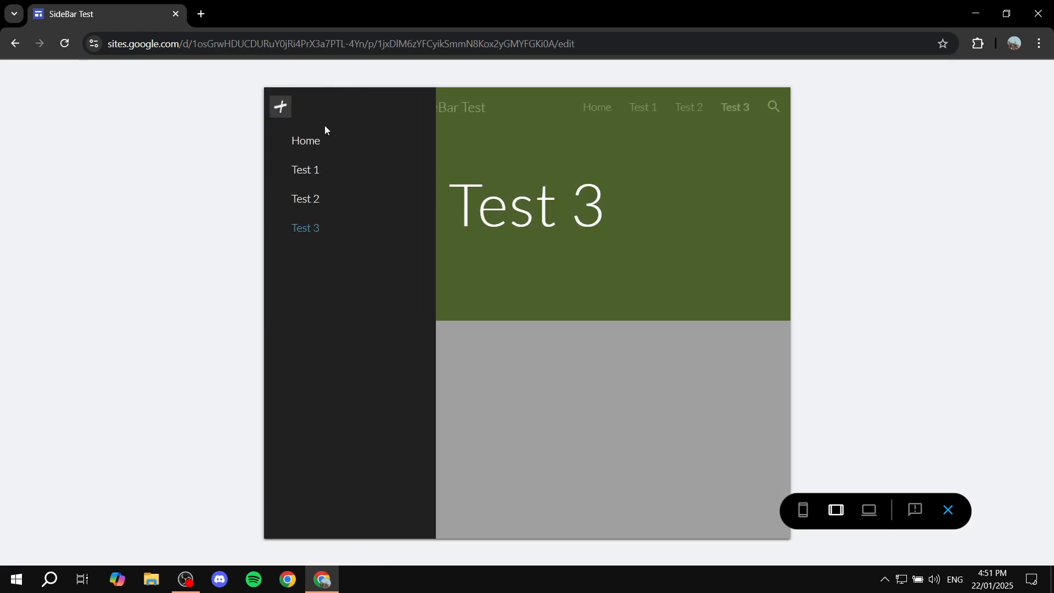
click(860, 509)
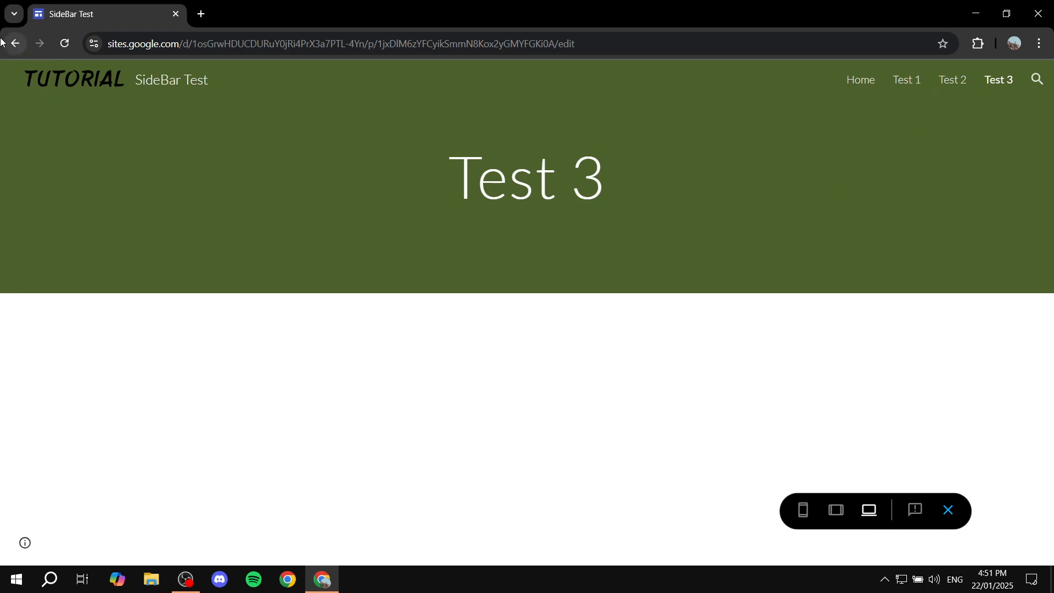
click(948, 510)
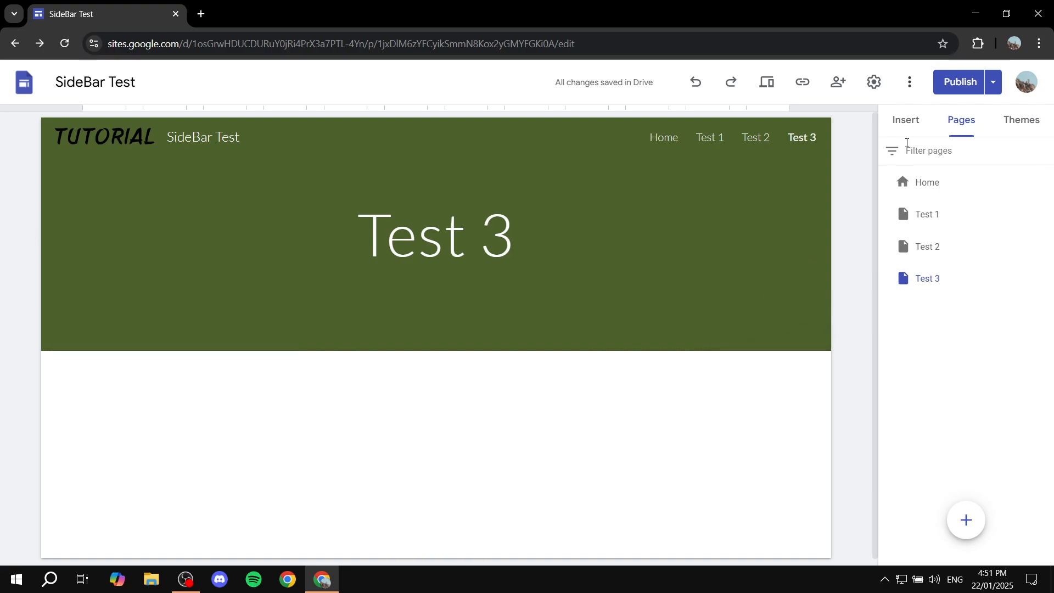
Set the site's navigation mode to Side in the site settings.
click(874, 84)
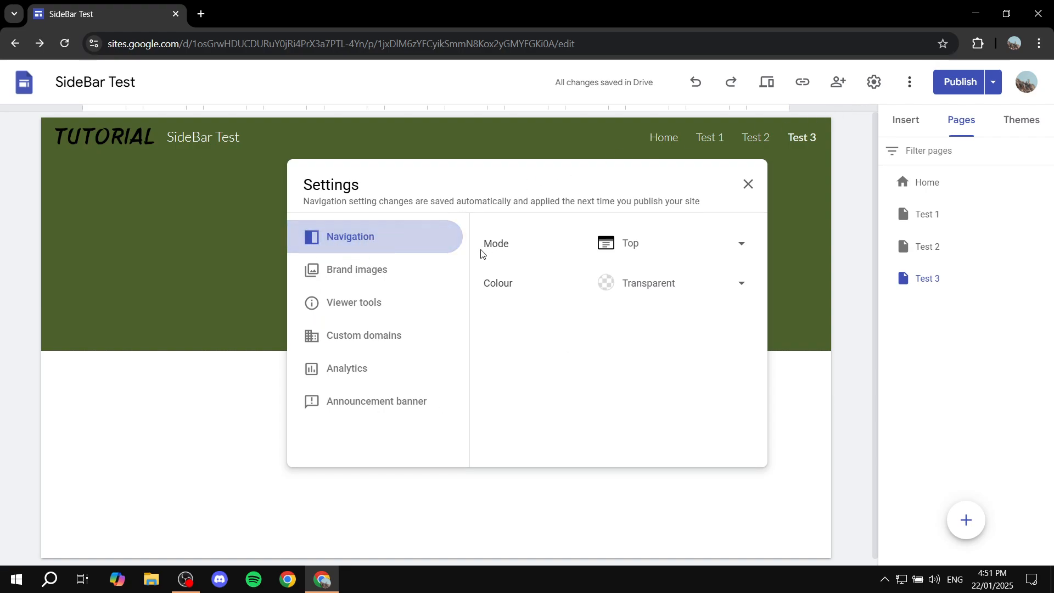
drag(481, 253, 537, 245)
click(665, 251)
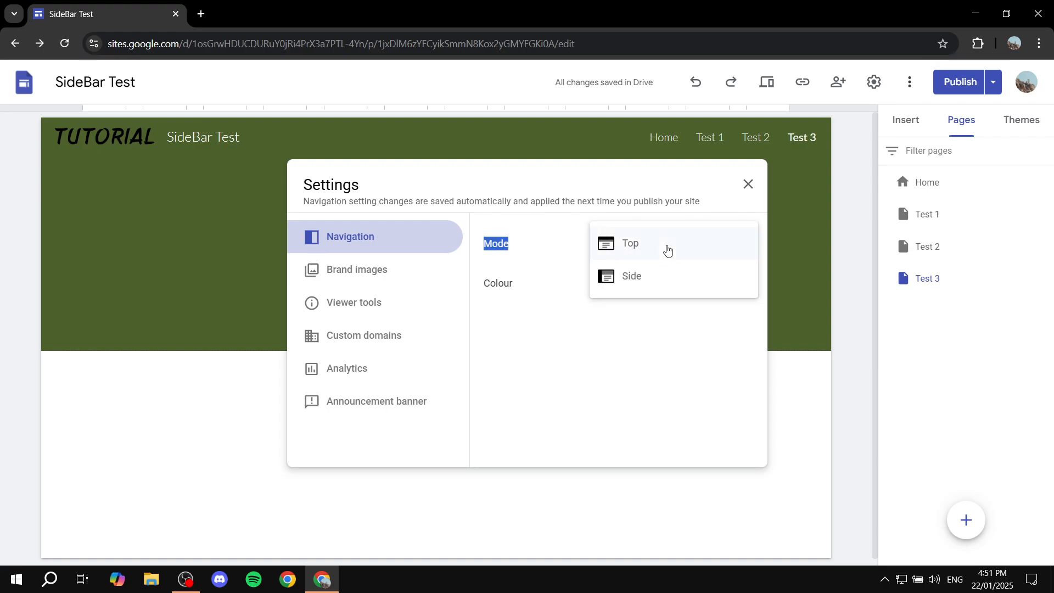
click(639, 279)
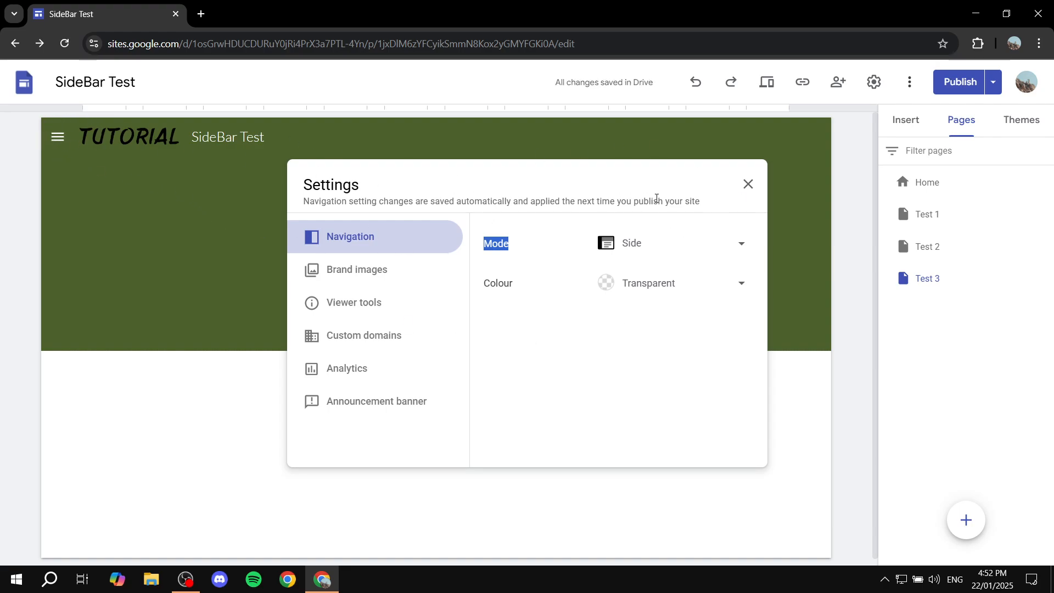
click(750, 187)
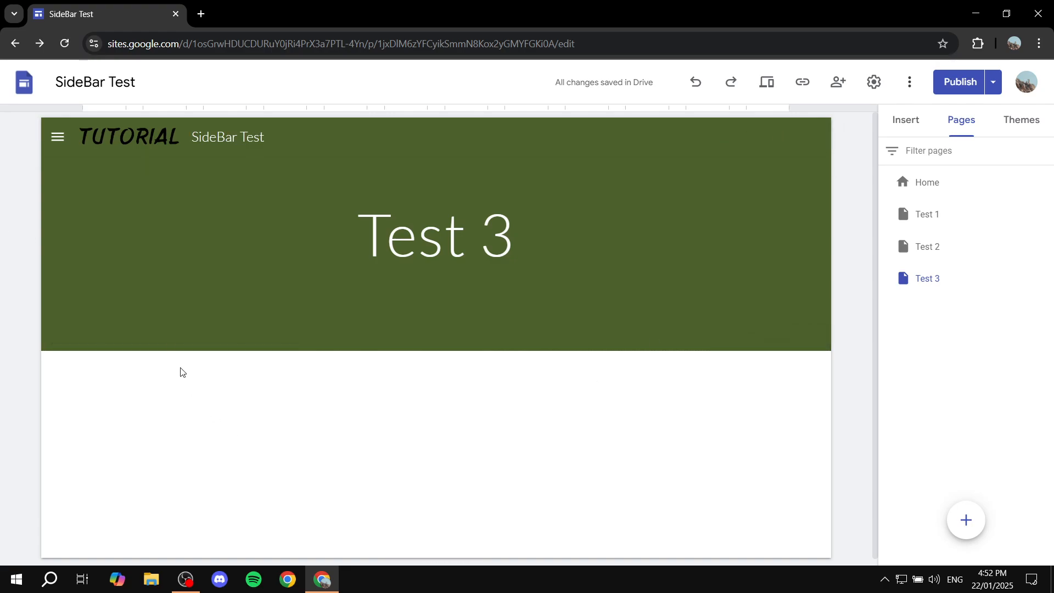
Test the sidebar menu in the editor by visiting Test 2, Test 1, Test 2 again and Home.
click(58, 142)
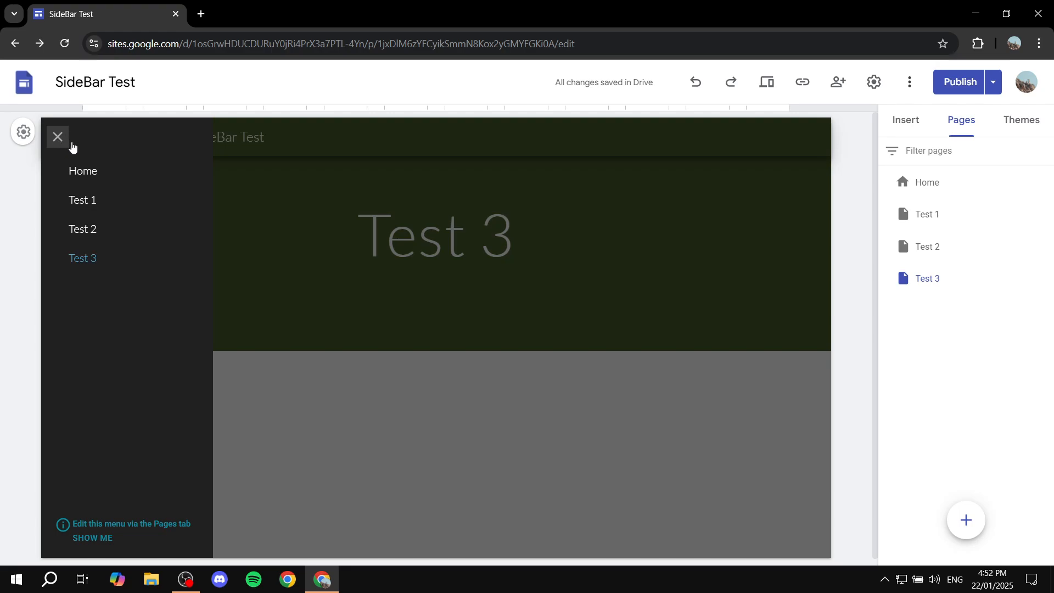
click(86, 237)
click(65, 138)
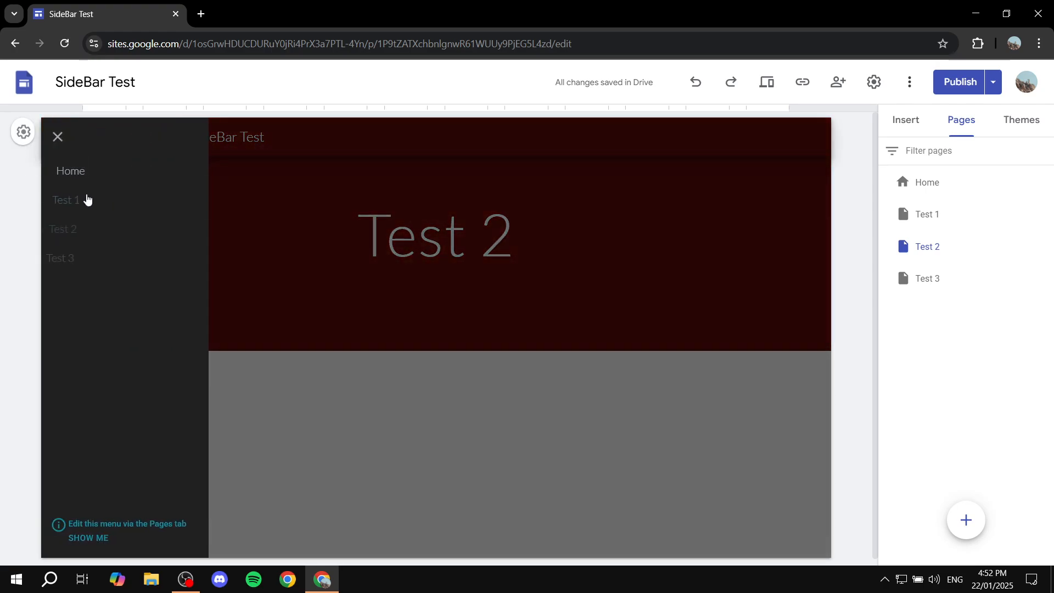
click(89, 207)
click(57, 143)
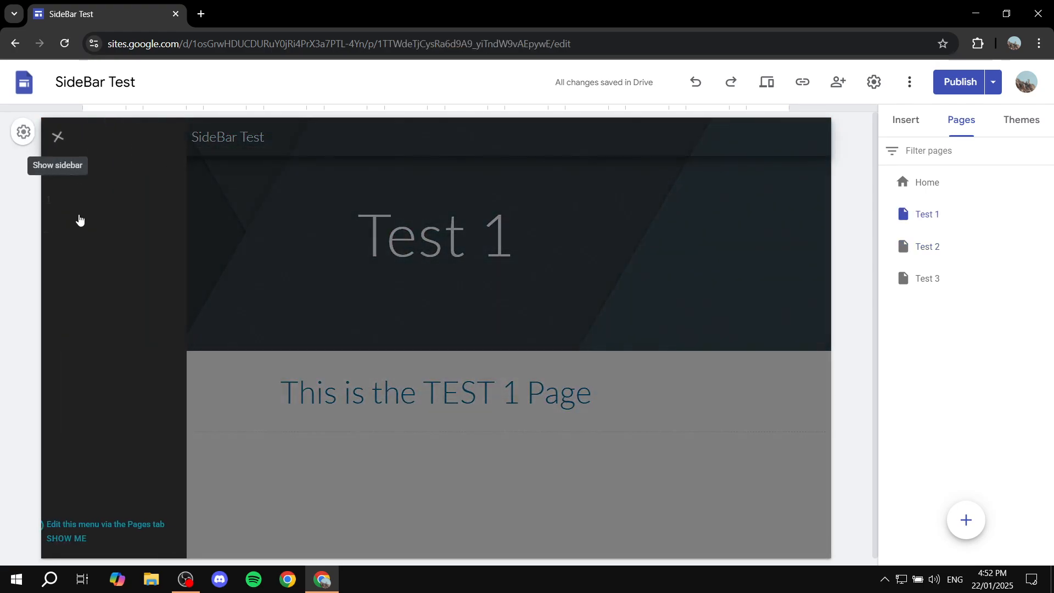
click(78, 228)
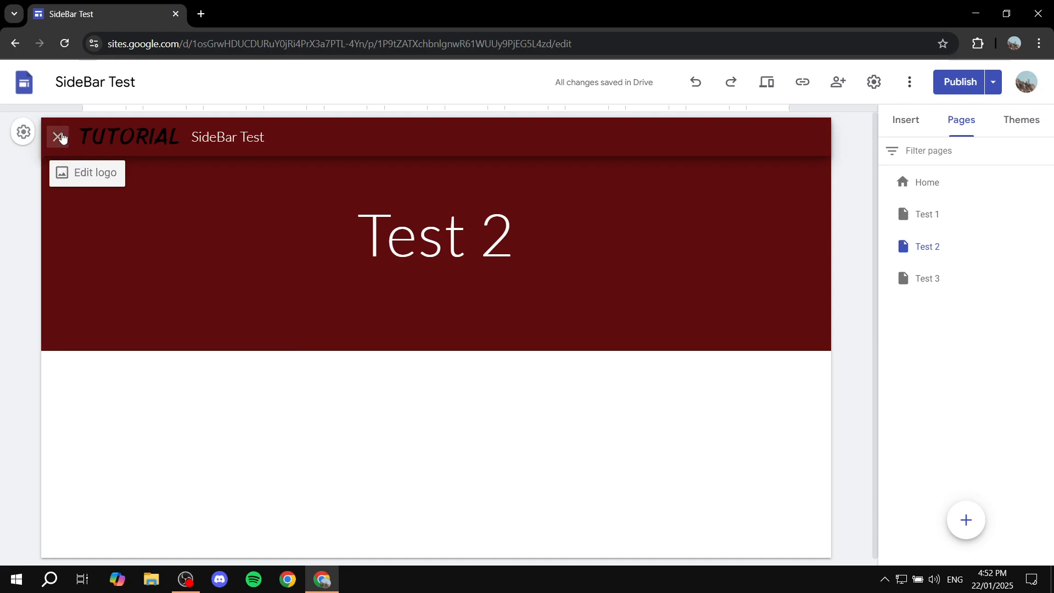
click(58, 137)
click(83, 171)
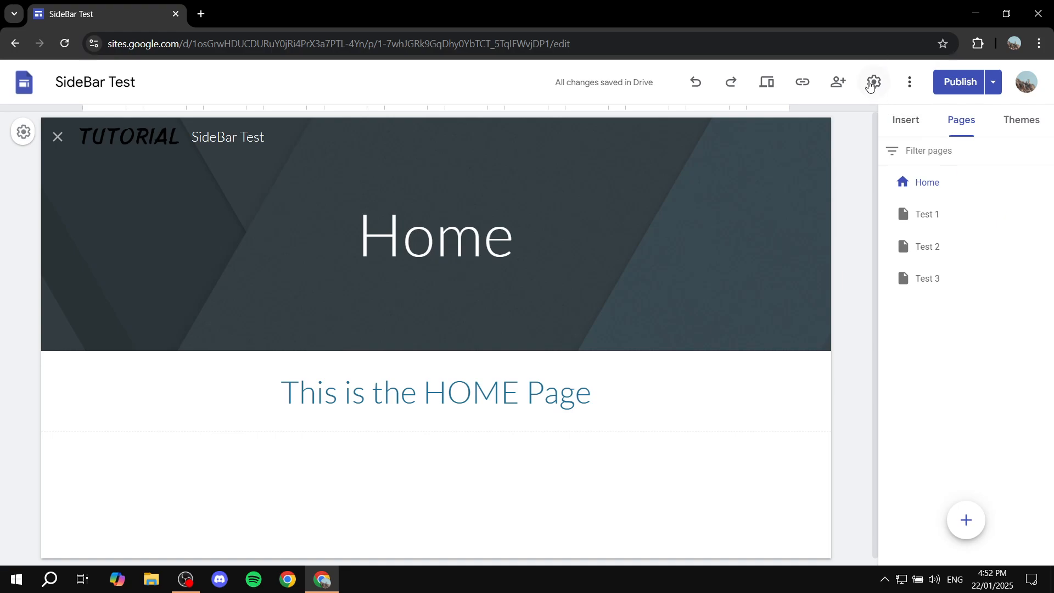
Try Black as the navigation colour in the site settings, and set the colour to White instead.
click(872, 83)
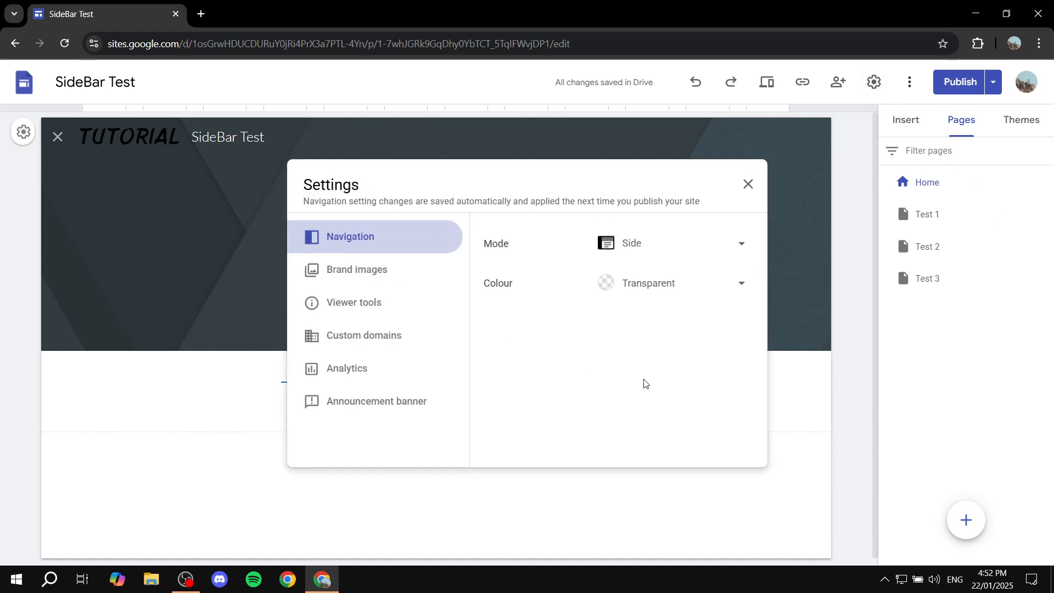
drag(489, 288, 618, 332)
click(668, 290)
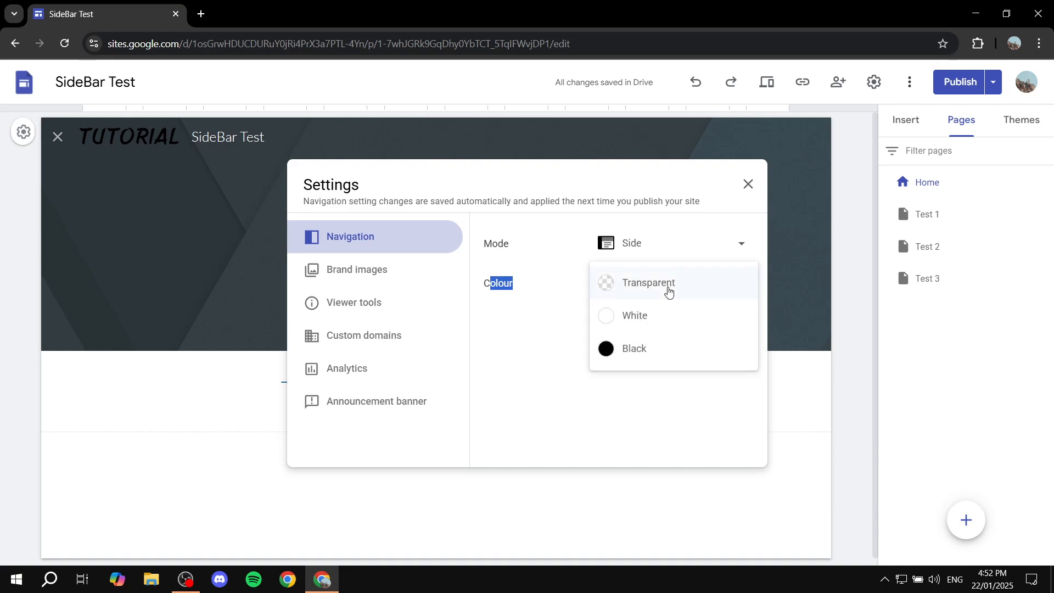
click(633, 346)
click(642, 288)
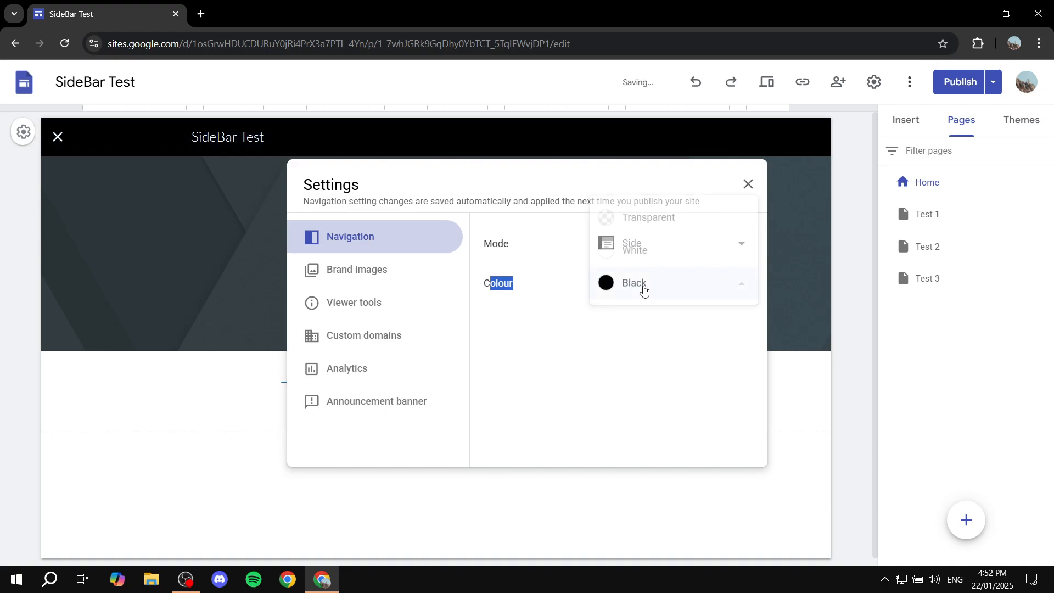
click(640, 256)
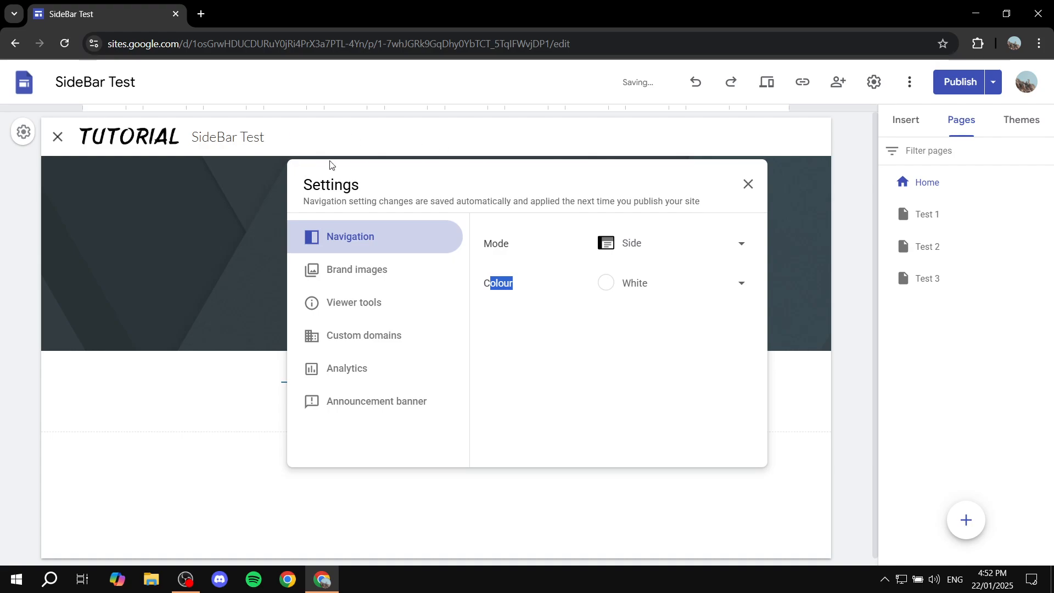
Compare the navigation colours by switching to Black once more and back to White.
click(650, 283)
click(629, 326)
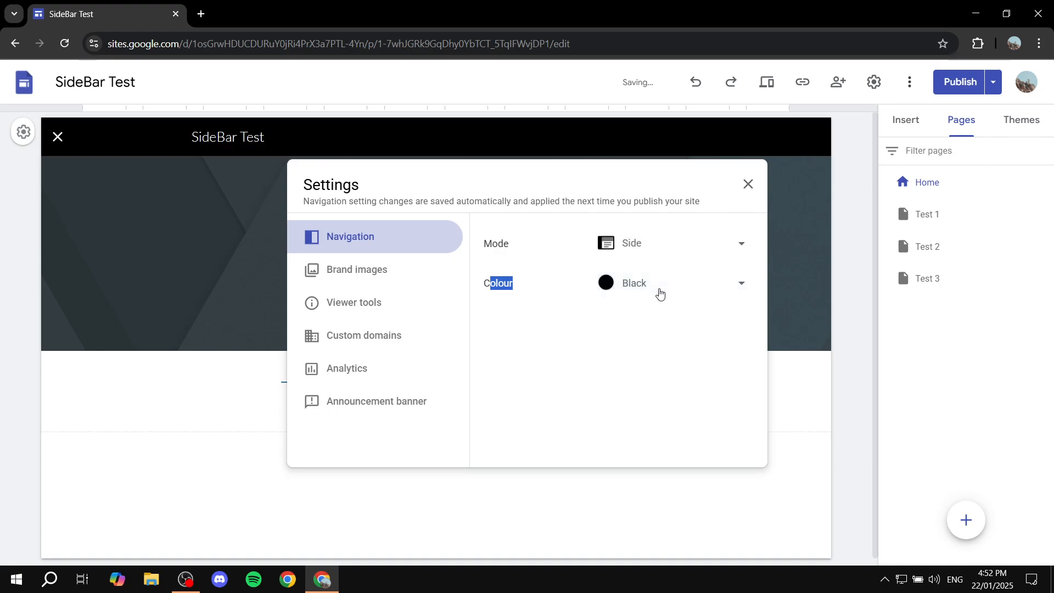
click(659, 291)
click(670, 248)
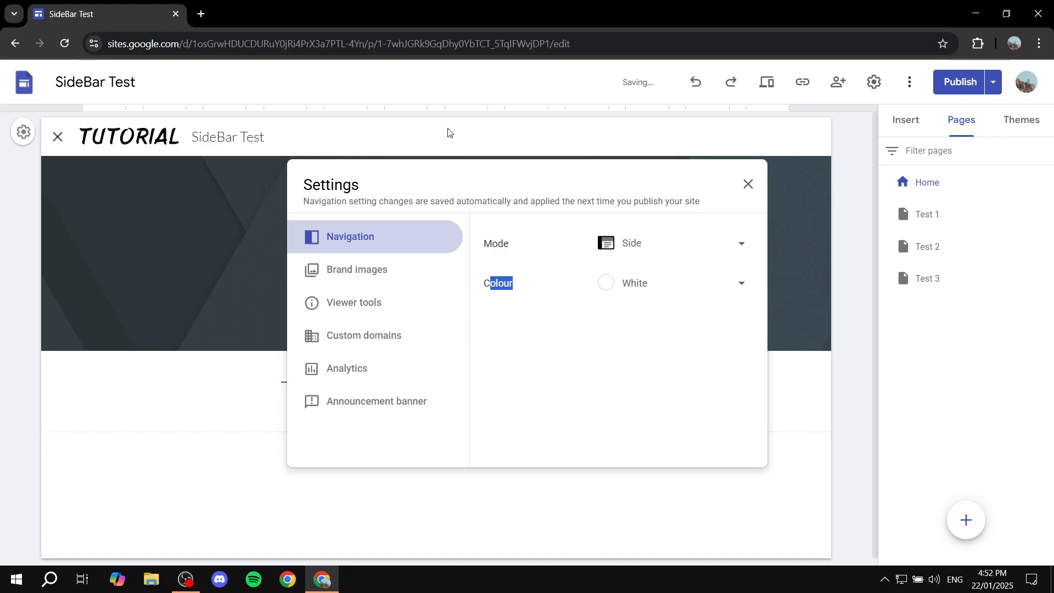
Leave the site settings and check how the sidebar menu looks on the Home page.
click(748, 183)
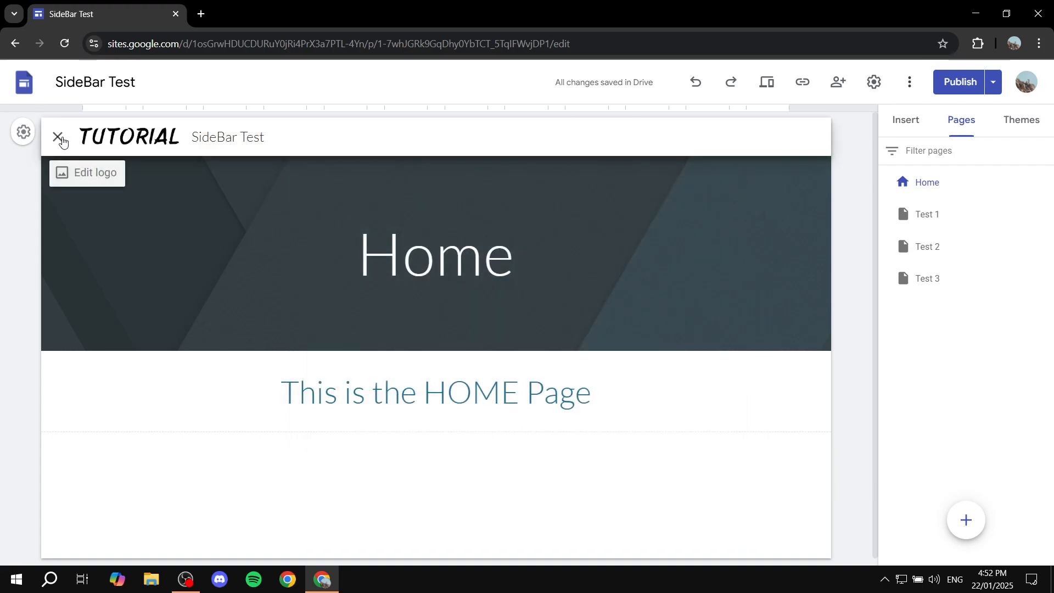
click(58, 134)
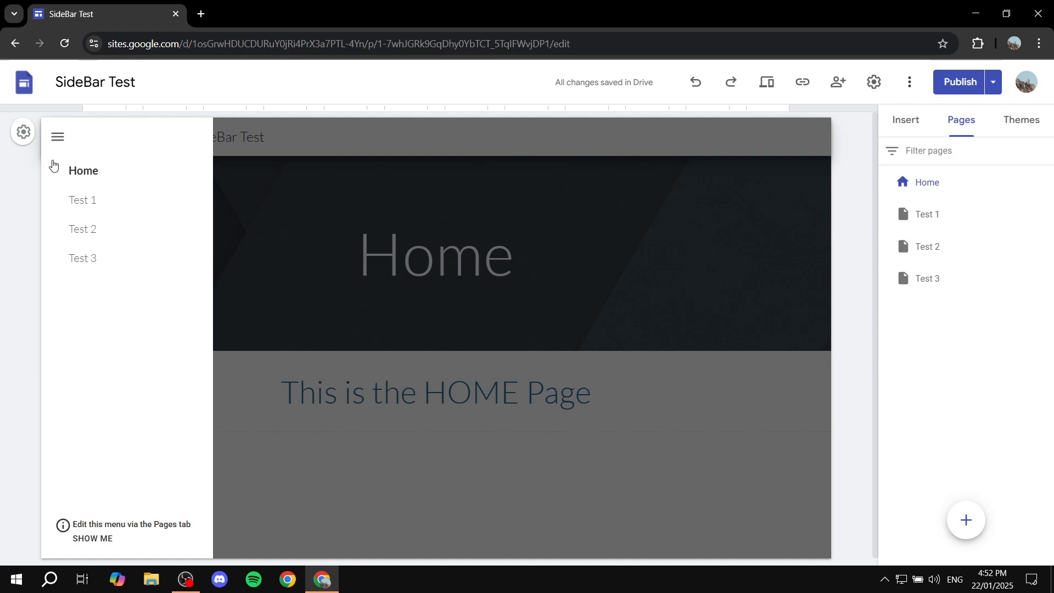
click(57, 137)
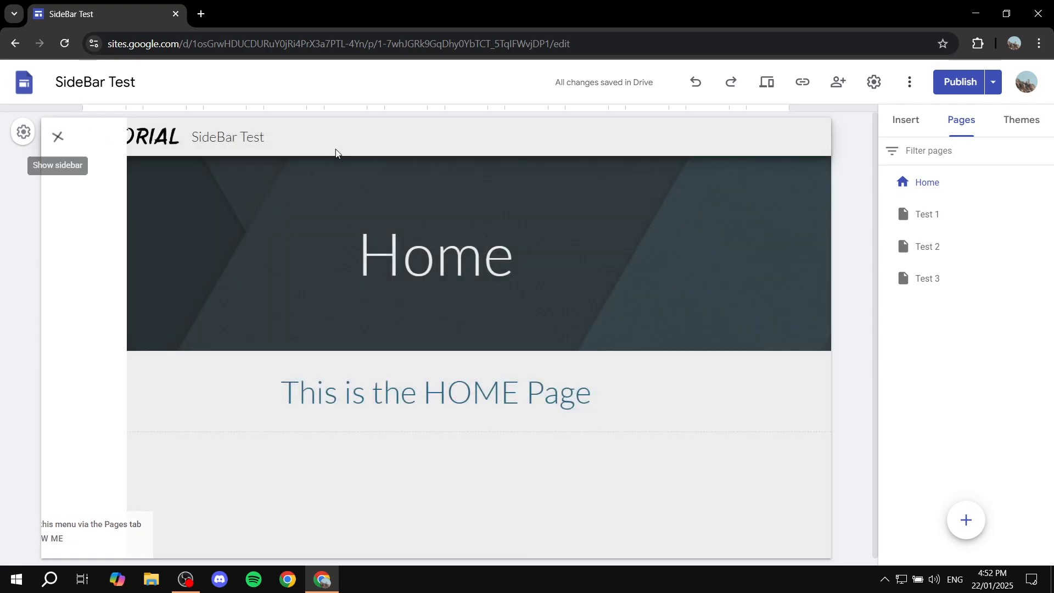
Try Black as the navigation colour in the site settings and check the sidebar menu on the Home page.
click(874, 83)
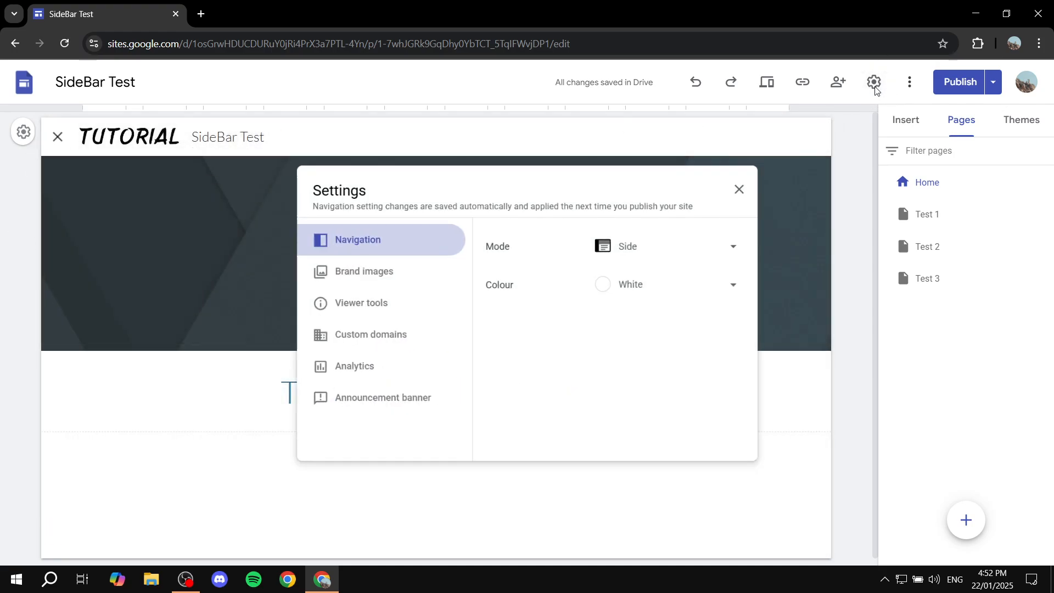
click(659, 285)
click(630, 312)
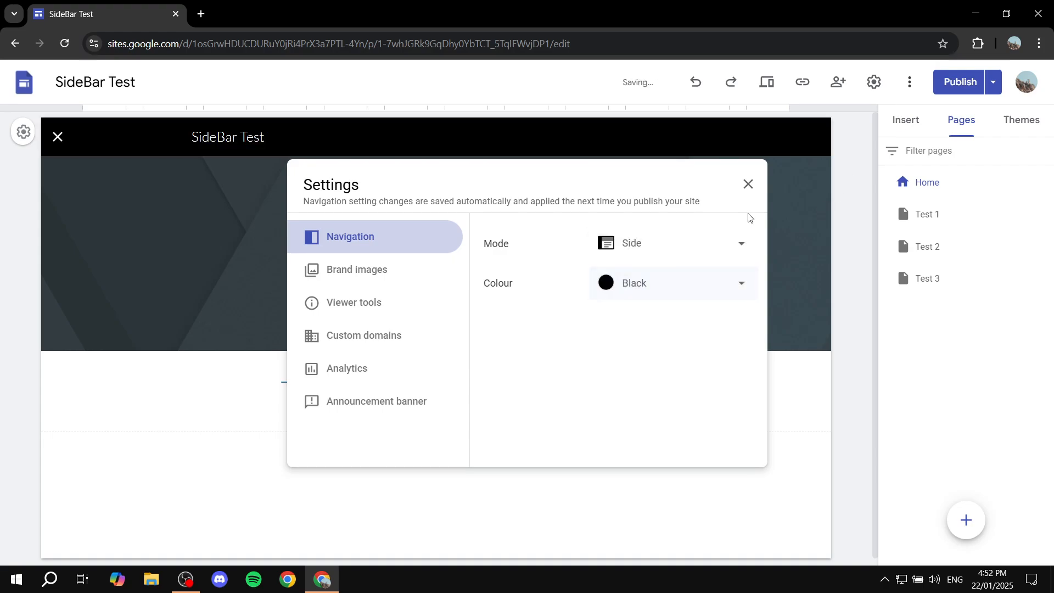
click(748, 183)
click(58, 137)
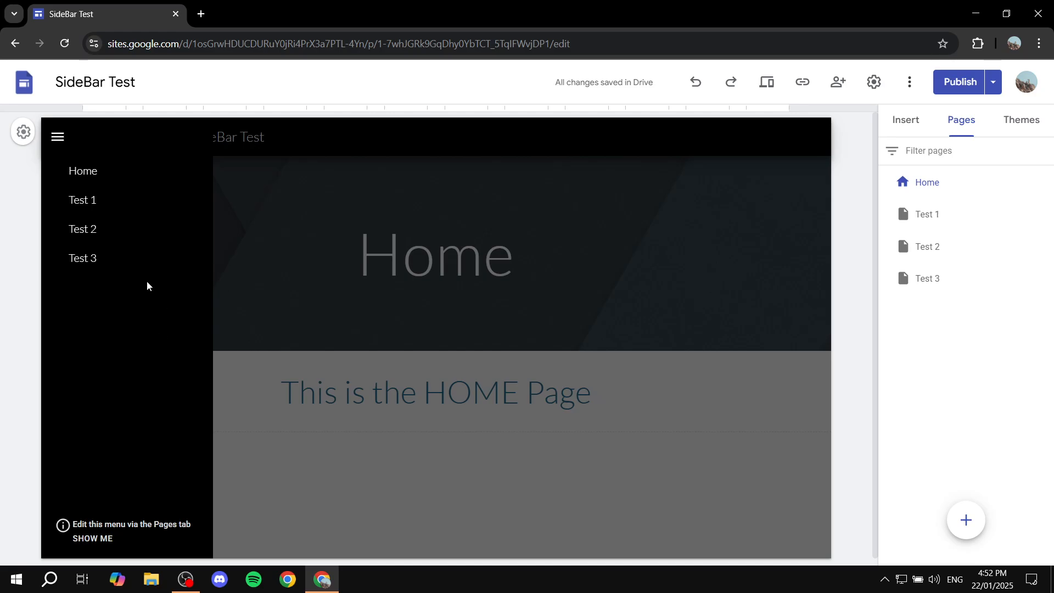
click(1021, 119)
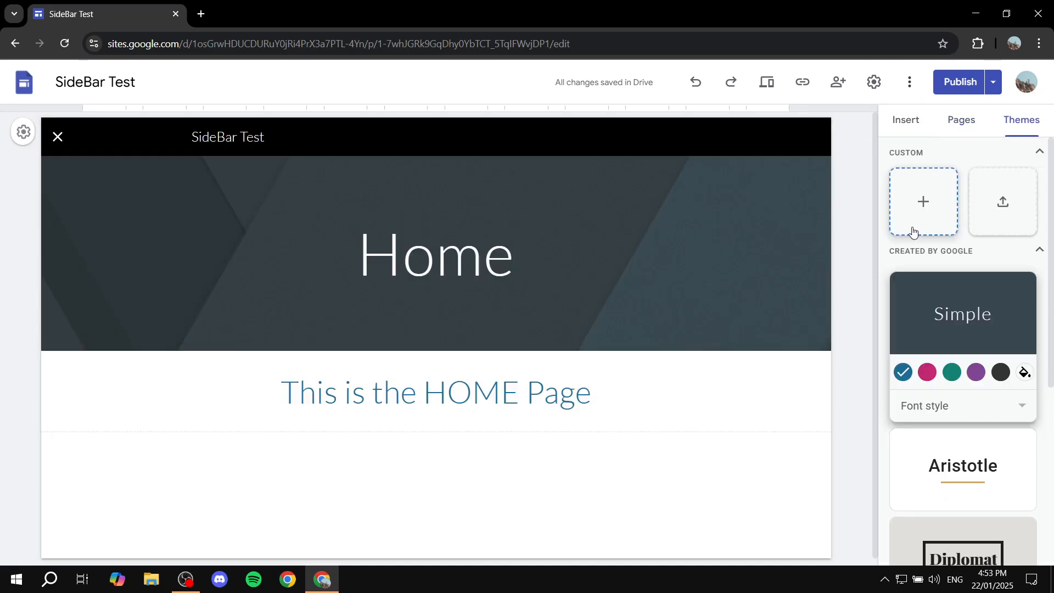
Set the navigation colour to Transparent in the site settings and check the sidebar menu on the Home page.
click(882, 89)
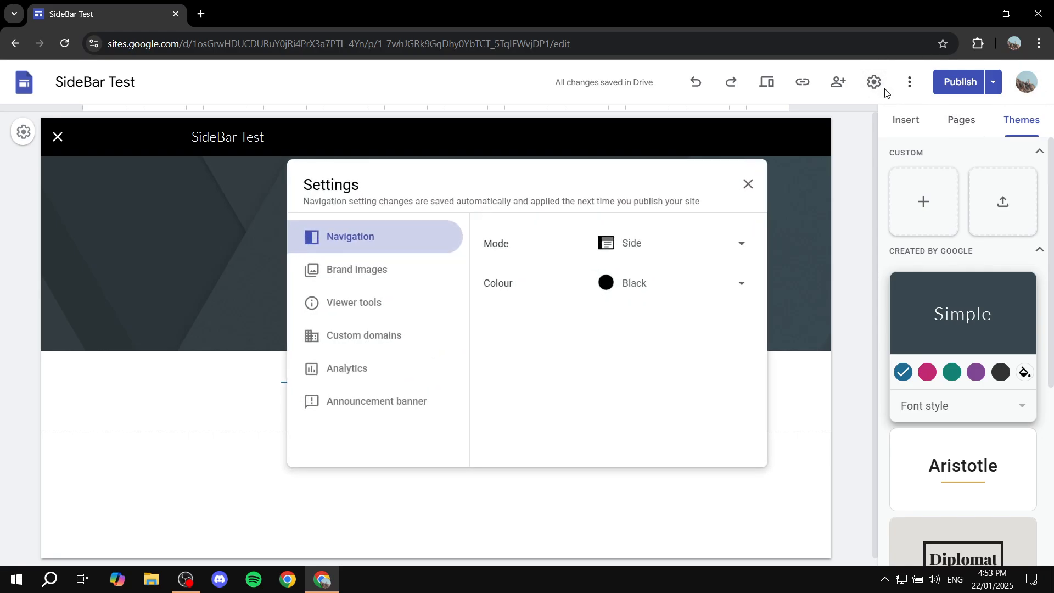
click(682, 287)
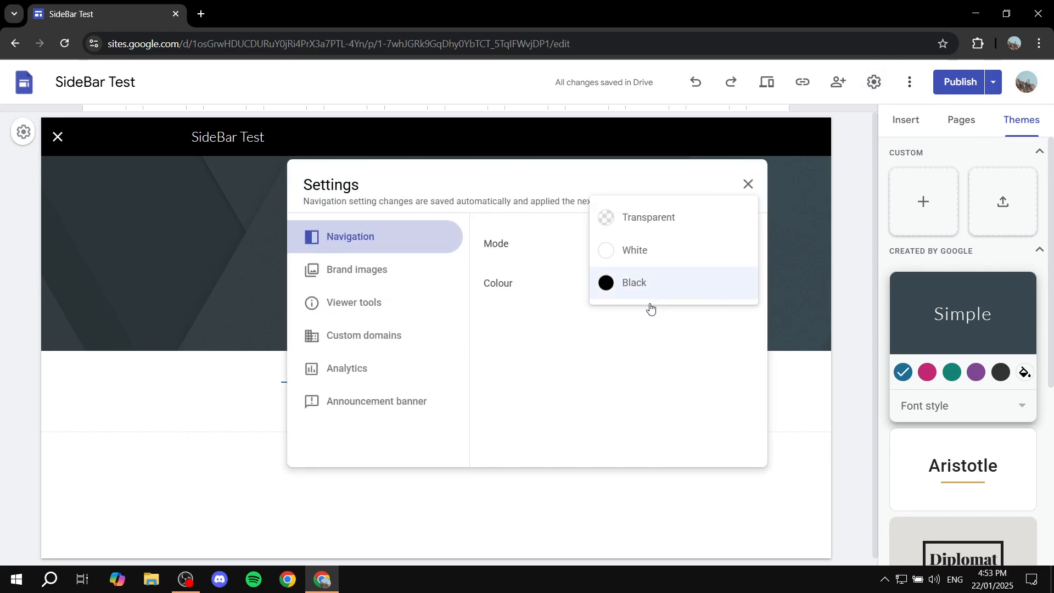
click(648, 214)
click(749, 183)
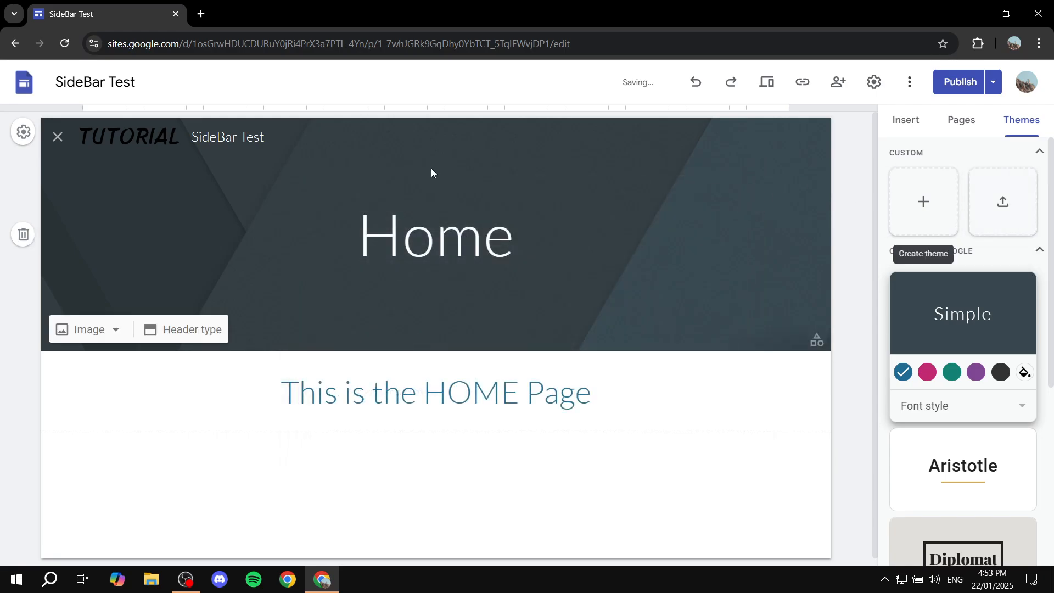
click(56, 140)
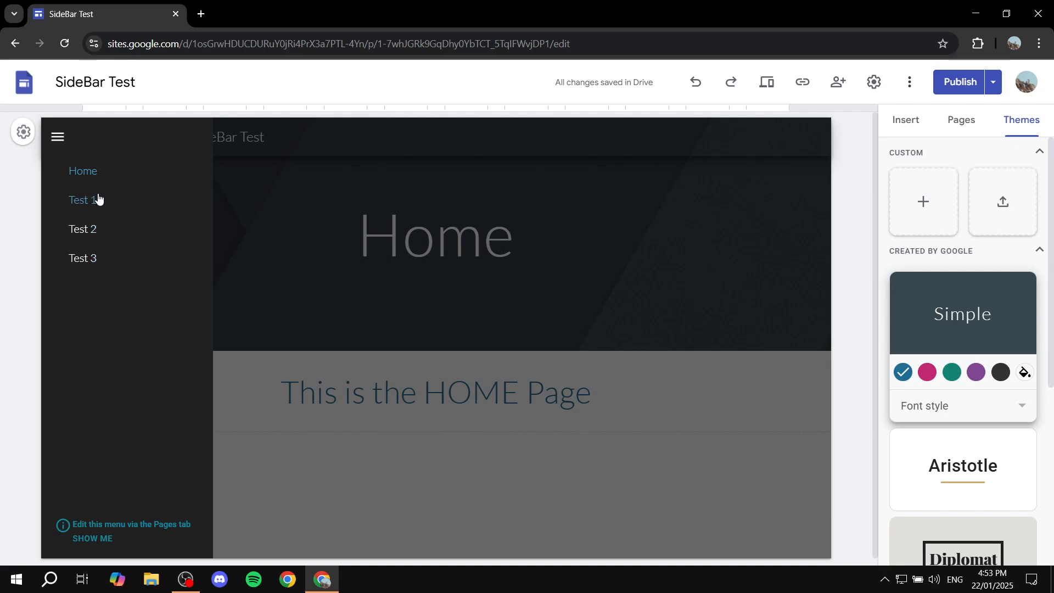
click(557, 479)
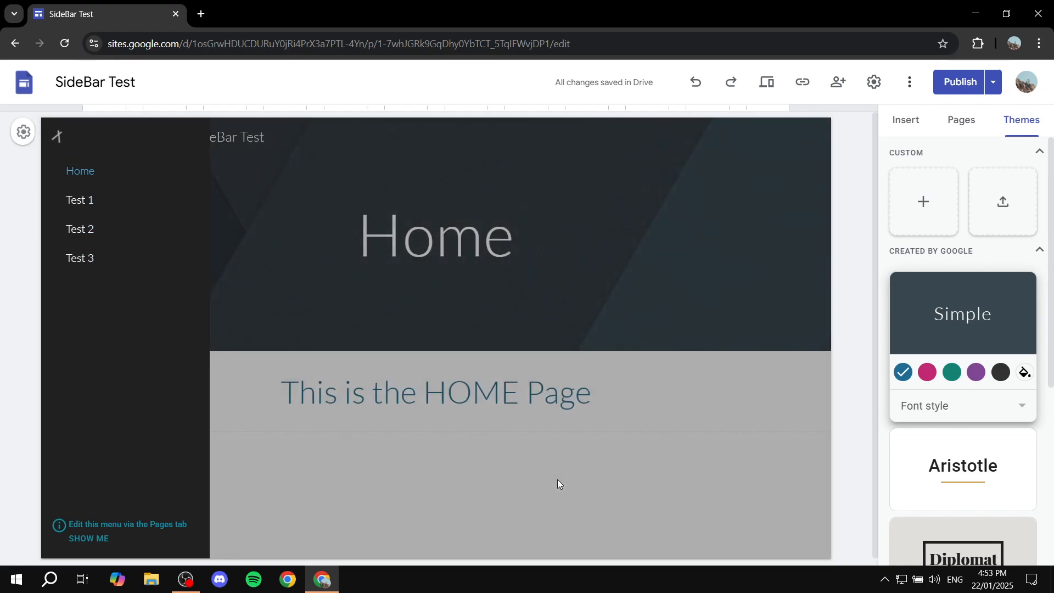
Show the sidebar menu over the Home page again, hide it, and look over the page content.
click(912, 122)
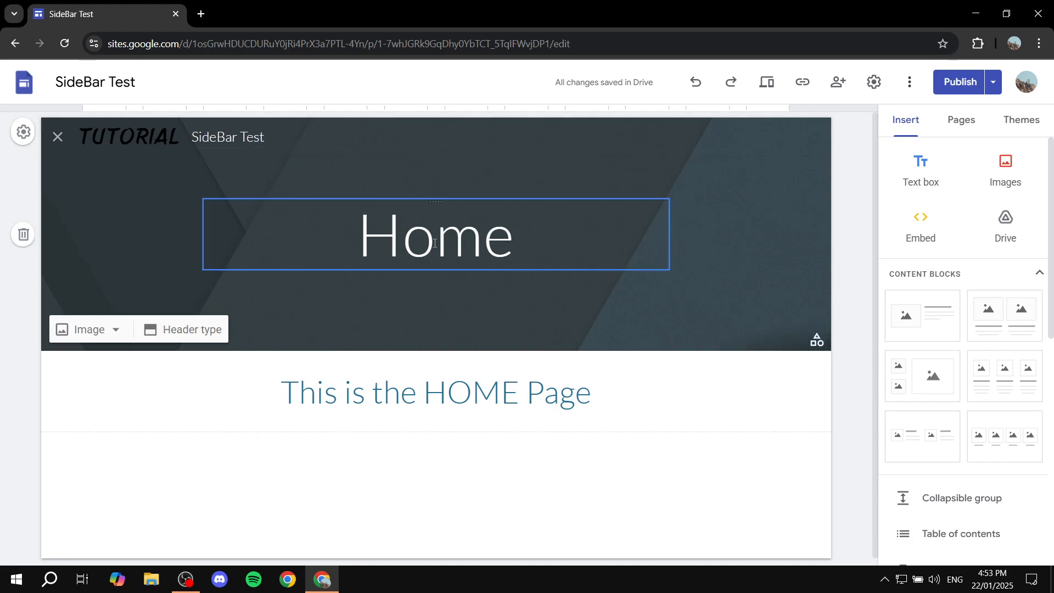
click(57, 144)
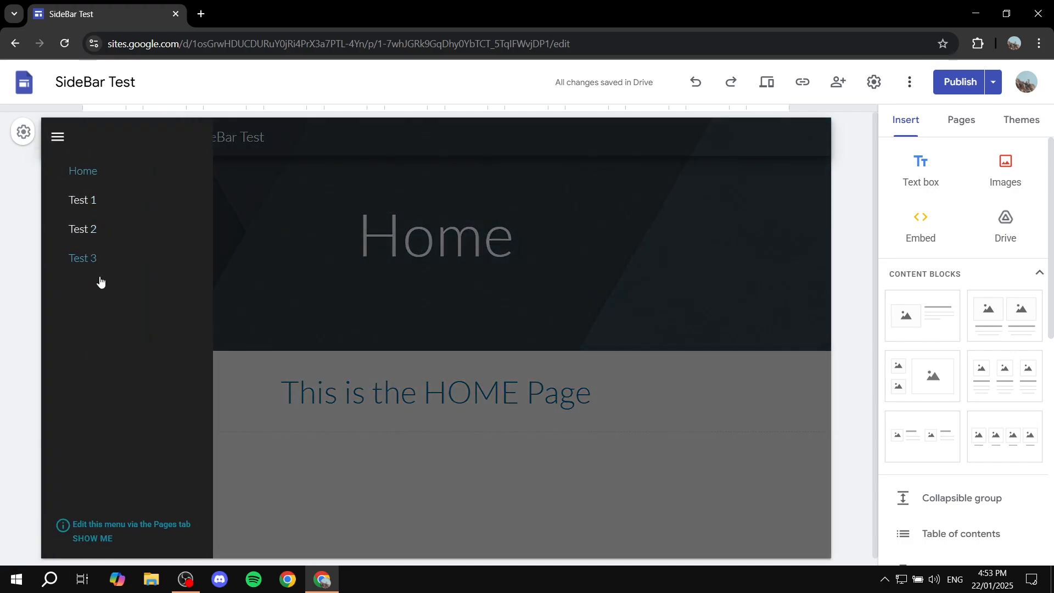
click(293, 256)
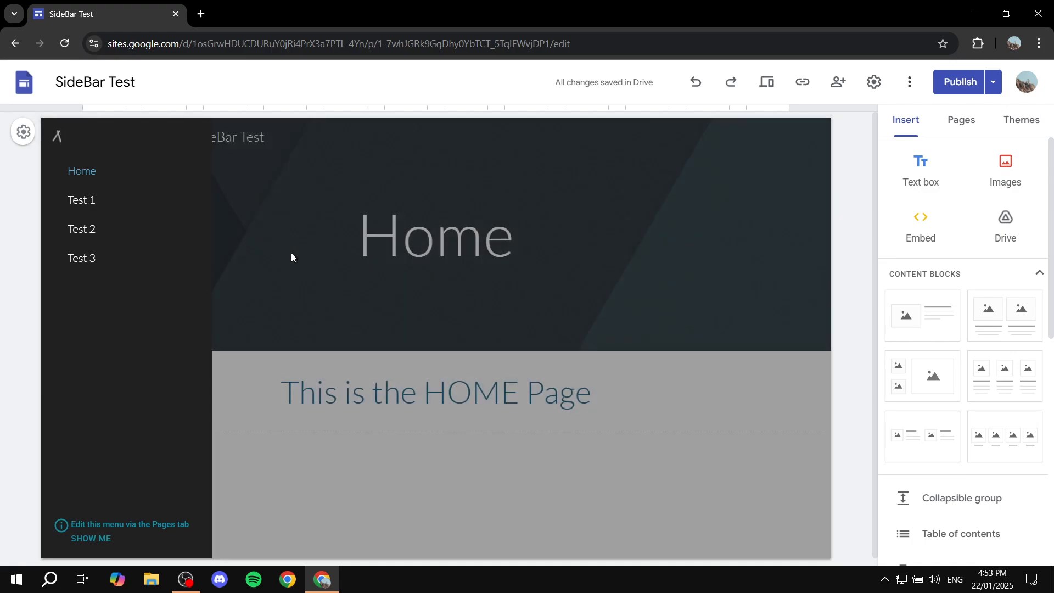
scroll(439, 453, down, 1)
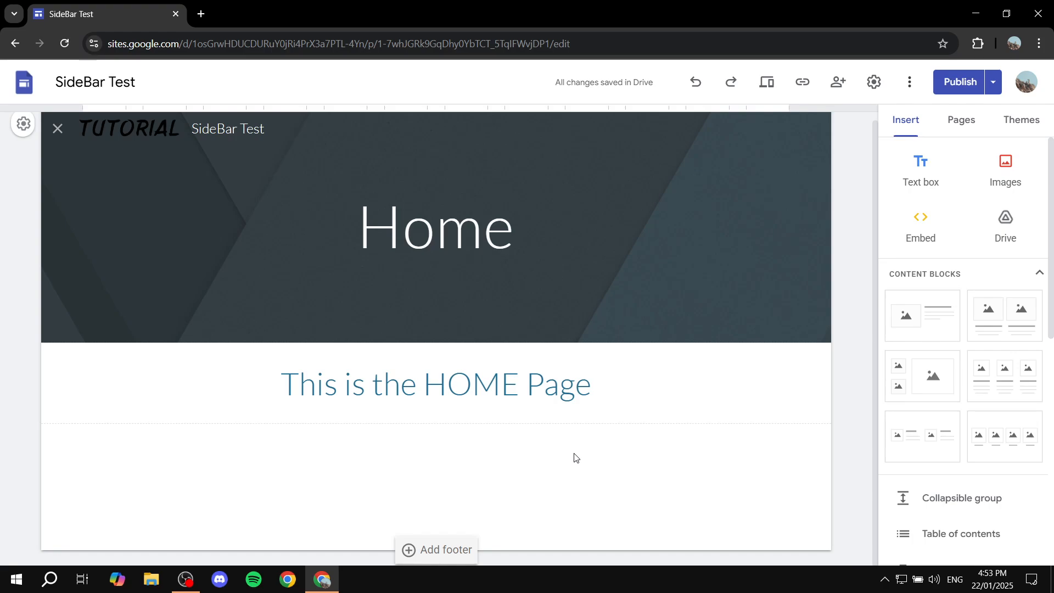
click(513, 384)
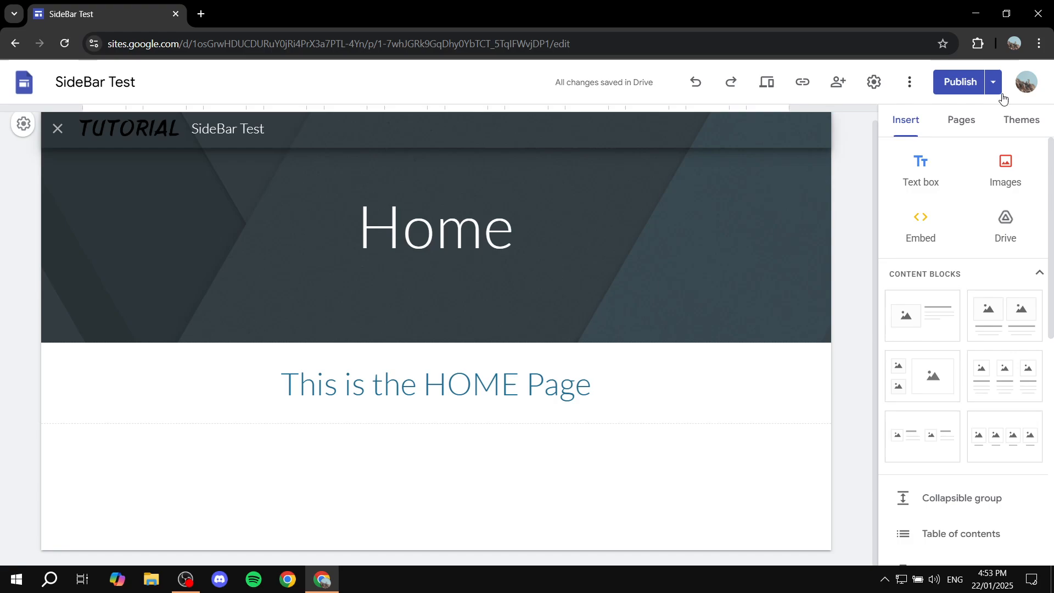
Open the Test 2 page for editing and check its sidebar menu.
click(961, 119)
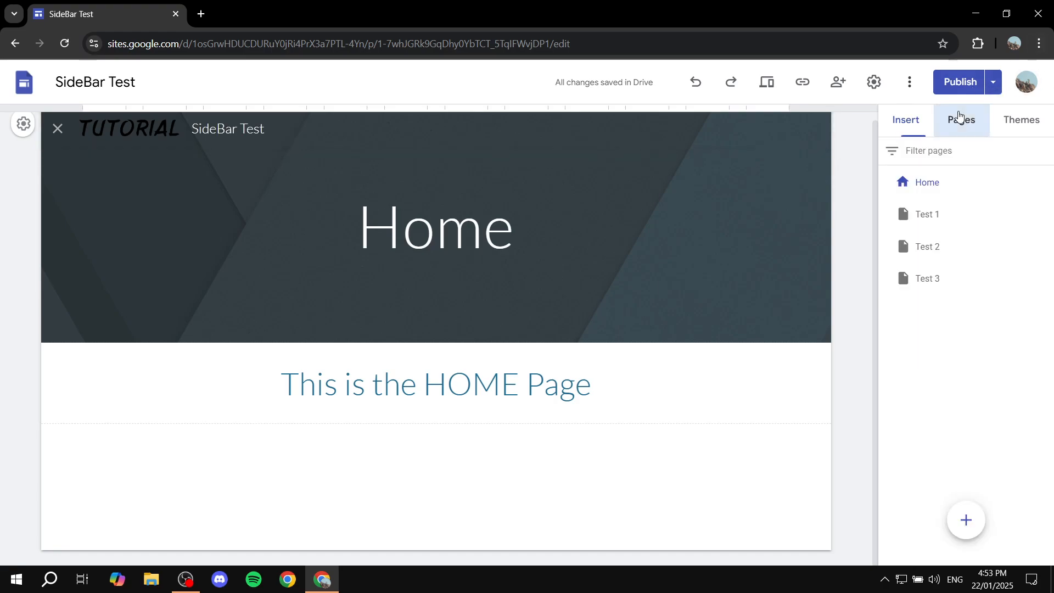
click(942, 286)
click(935, 251)
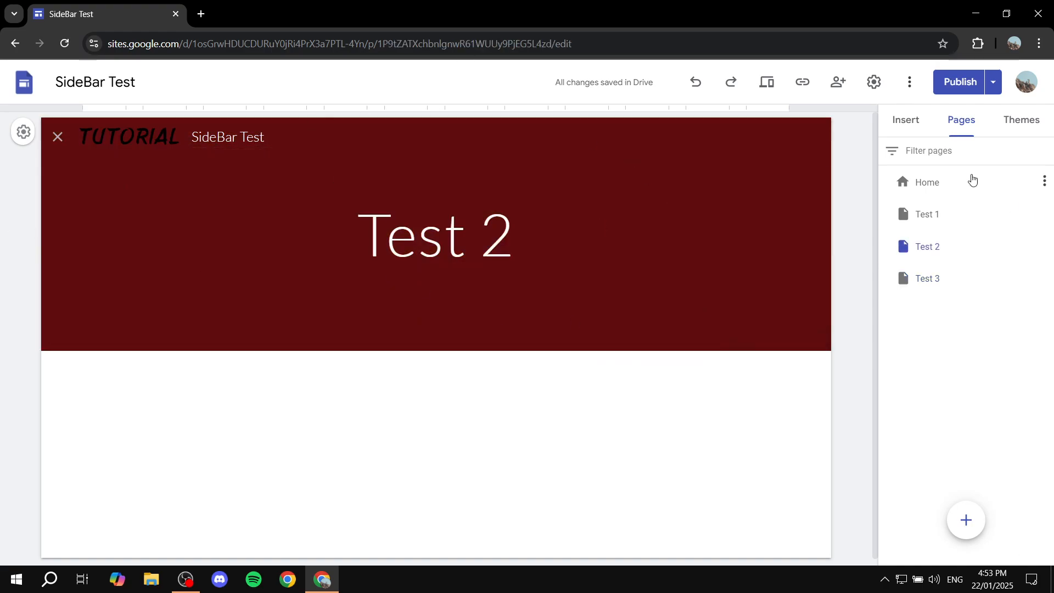
click(897, 110)
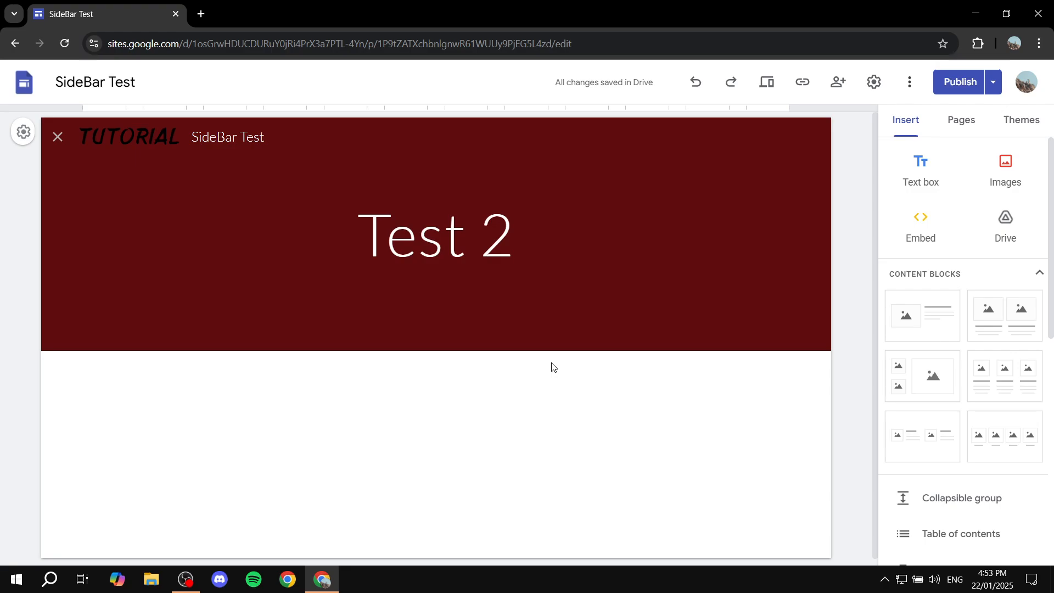
click(58, 137)
click(57, 138)
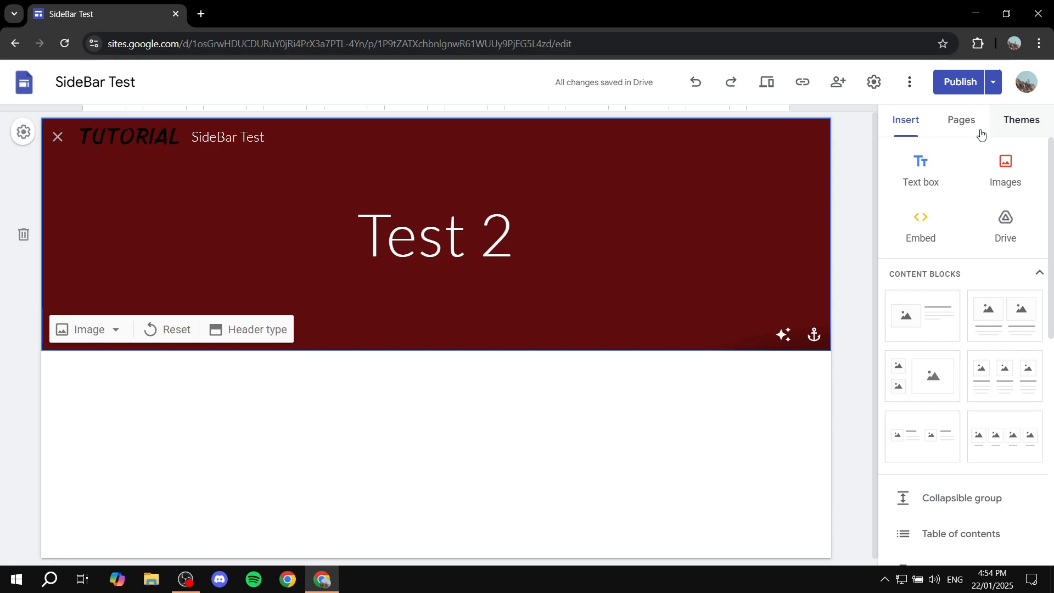
Insert a collapsible group below the Test 2 header and narrow it to about a quarter of its width.
click(903, 115)
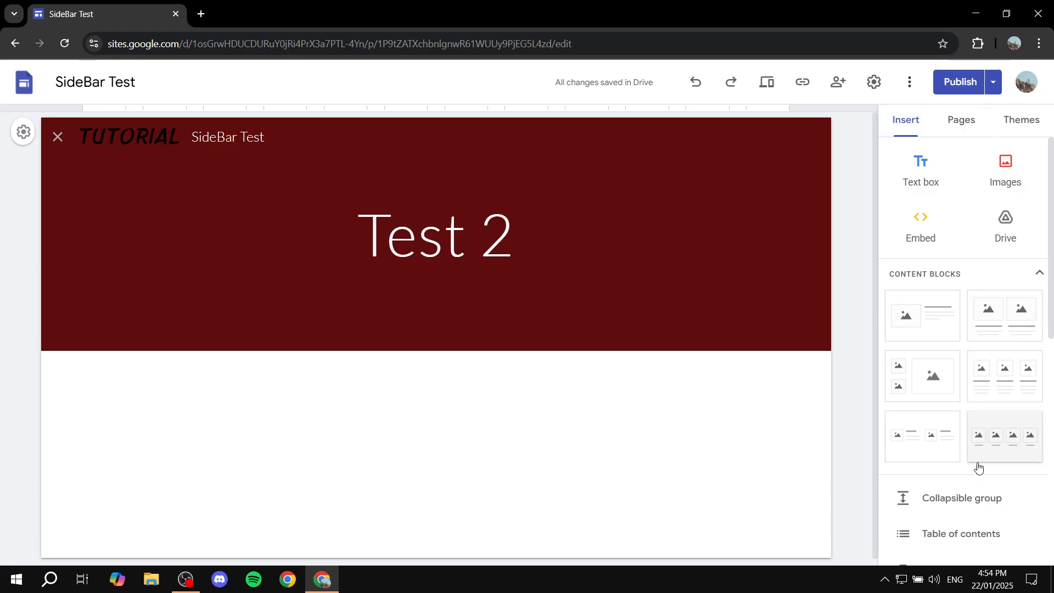
scroll(977, 467, down, 3)
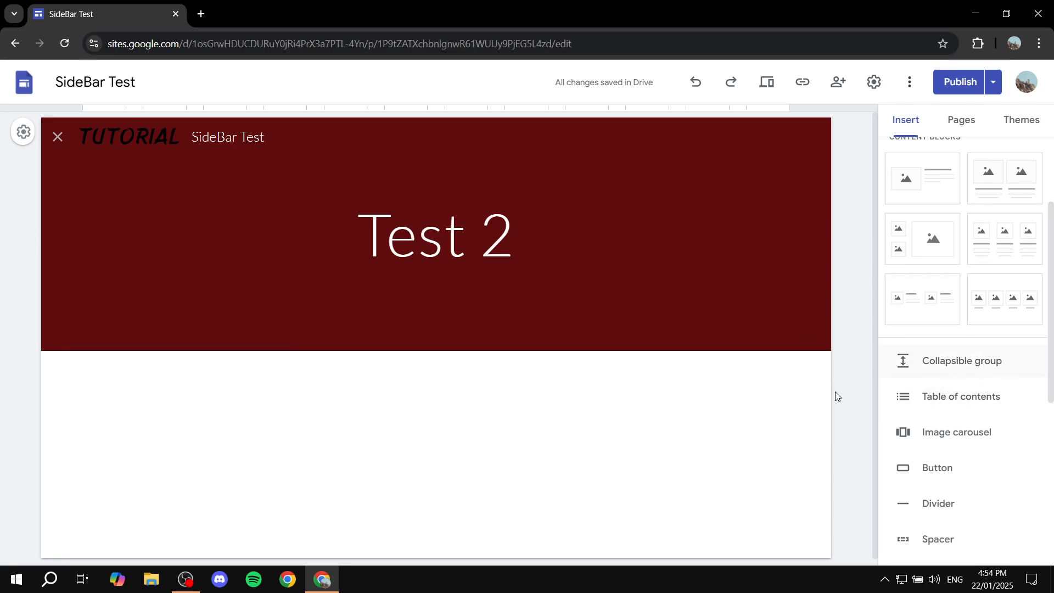
mouse_move(551, 321)
scroll(188, 391, down, 1)
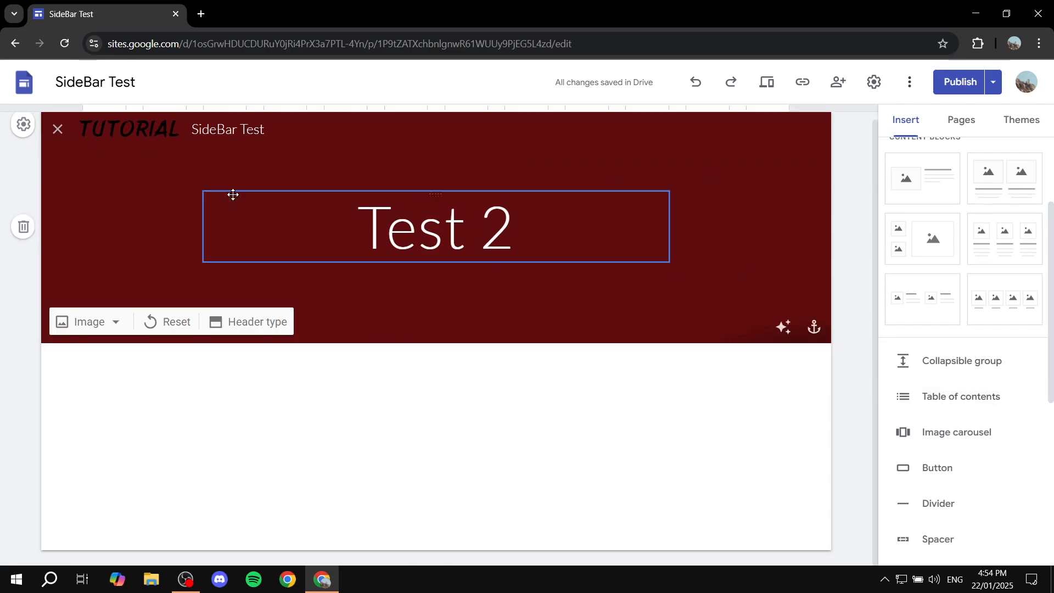
mouse_move(64, 140)
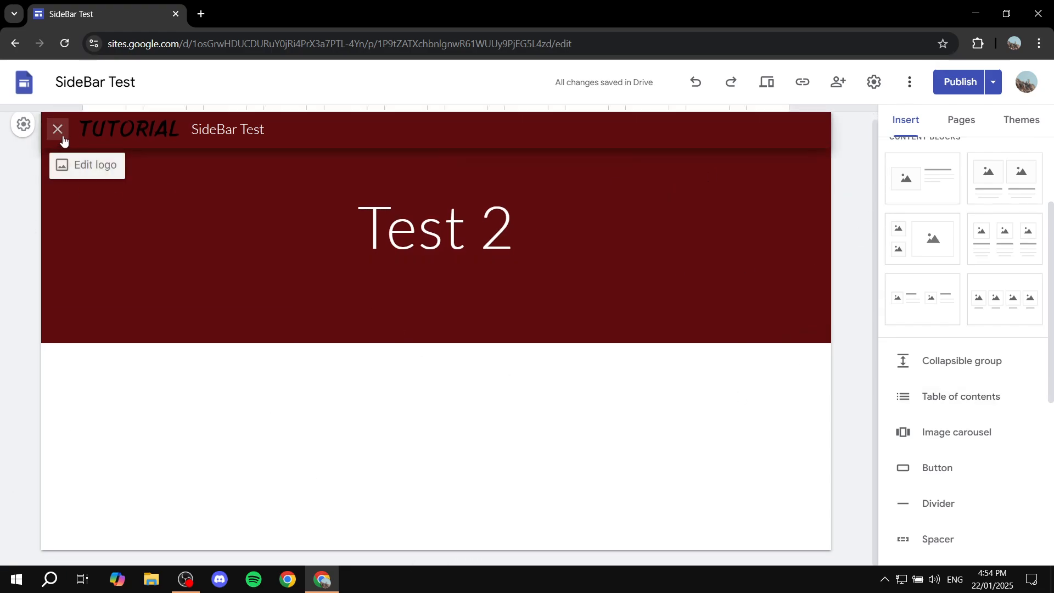
click(970, 362)
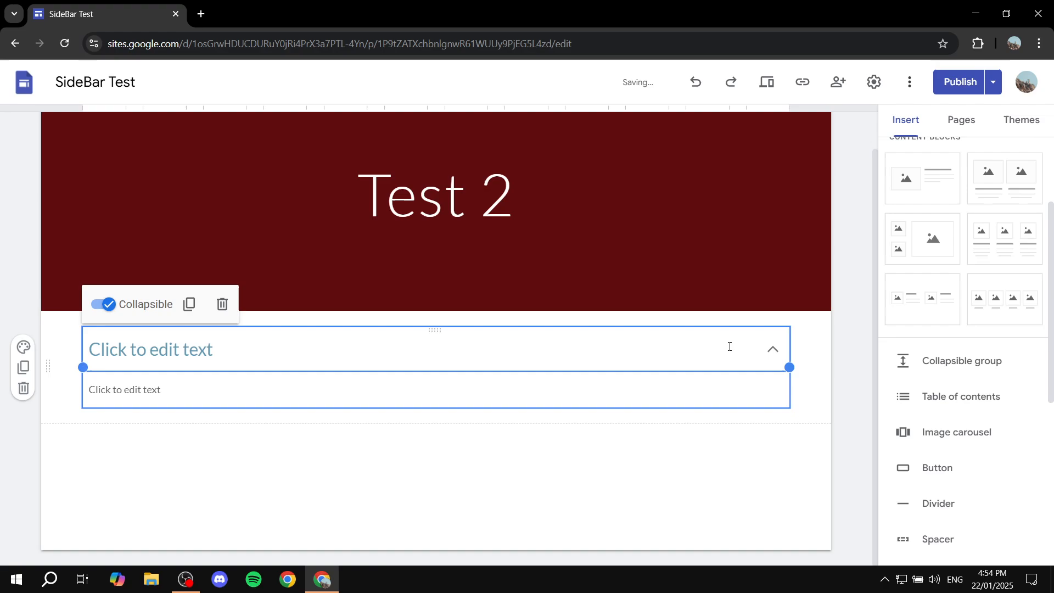
drag(789, 367, 254, 356)
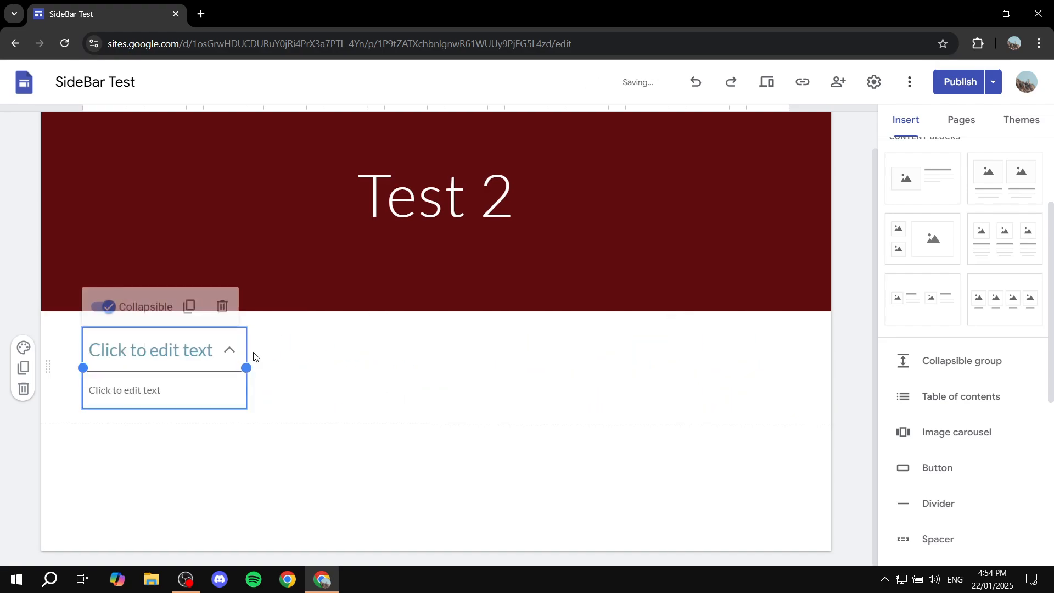
Enter Menu as the collapsible group's heading and colour the text dark red.
click(212, 349)
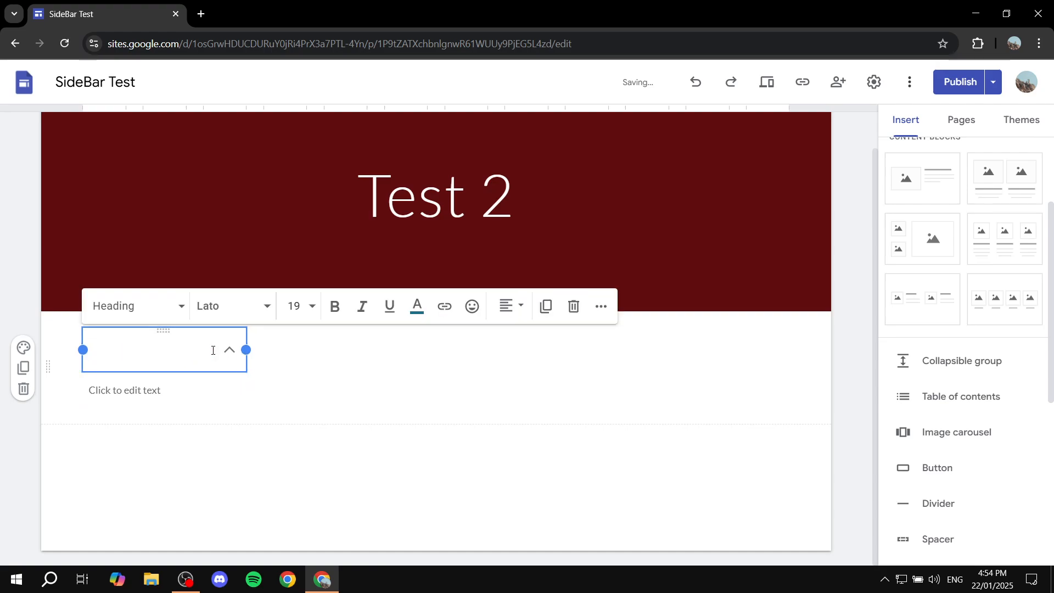
text(Menu)
key(ctrl+a)
click(417, 306)
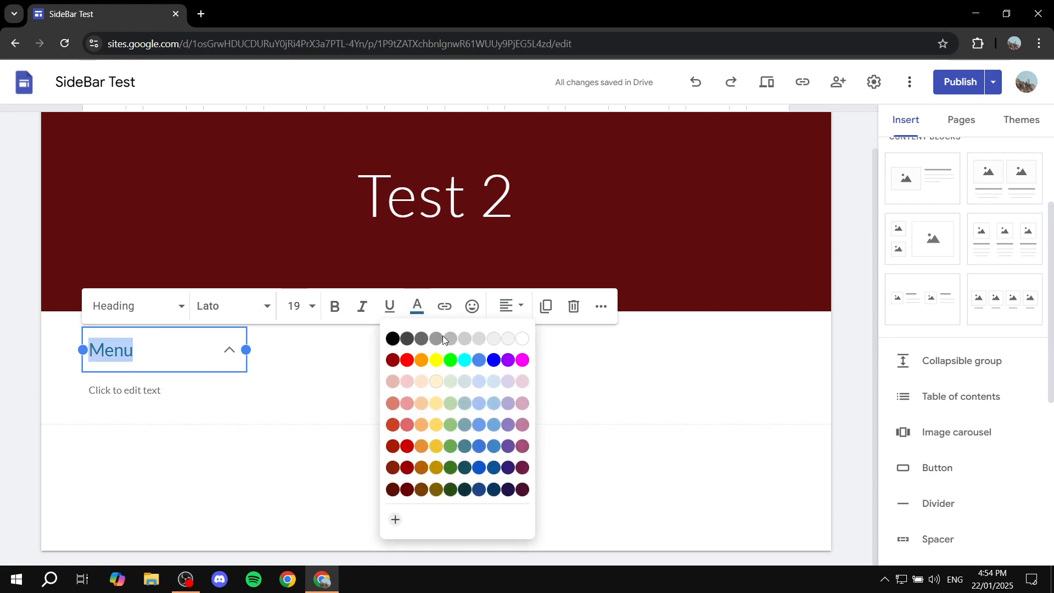
click(391, 359)
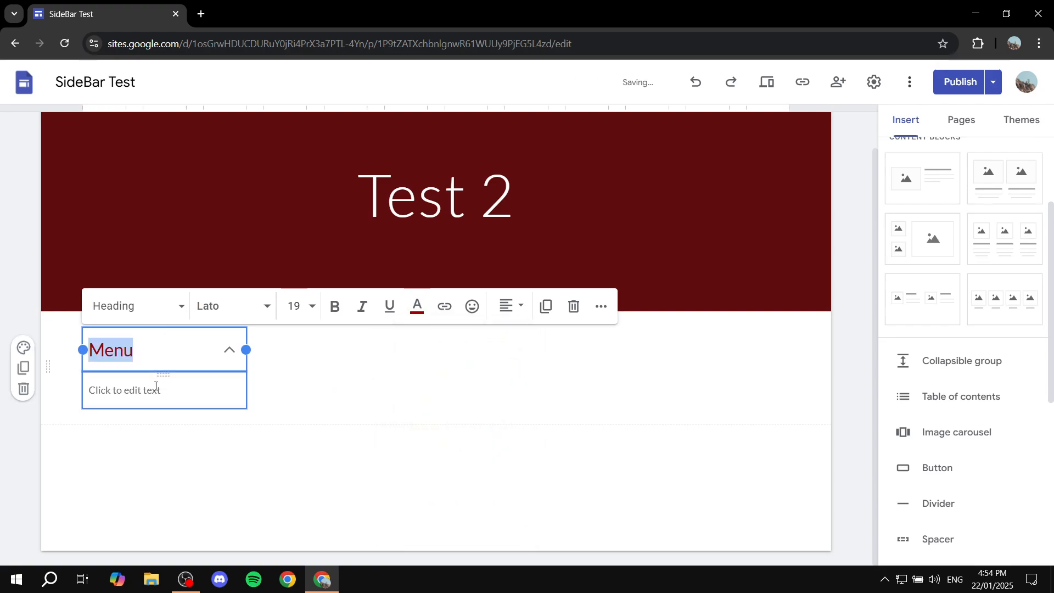
Fill the body of the collapsible group with the entries Home, Test 1, Test 3 and Google on separate lines.
click(191, 388)
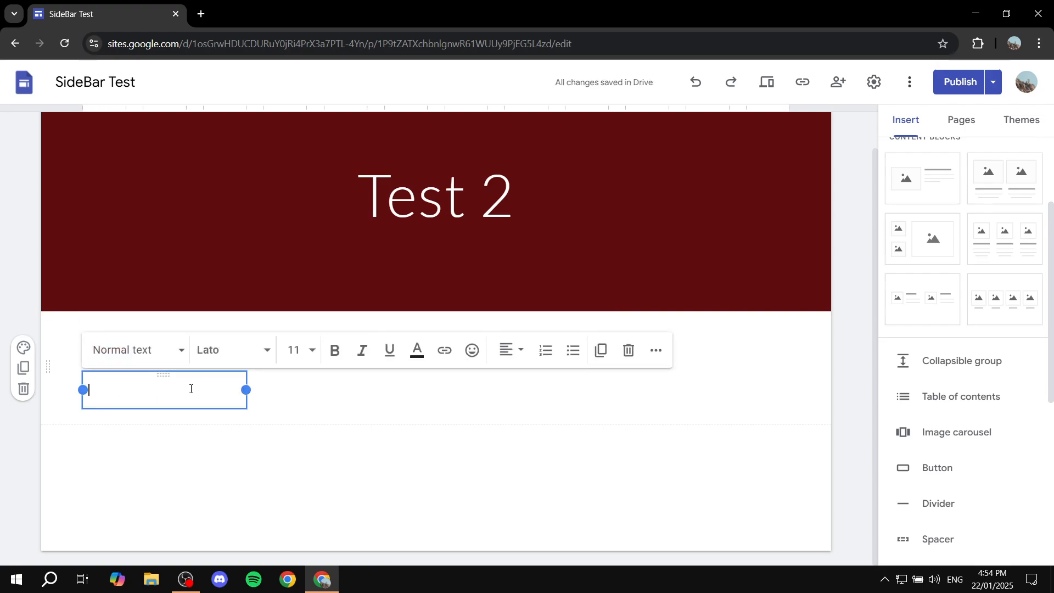
text(Ho)
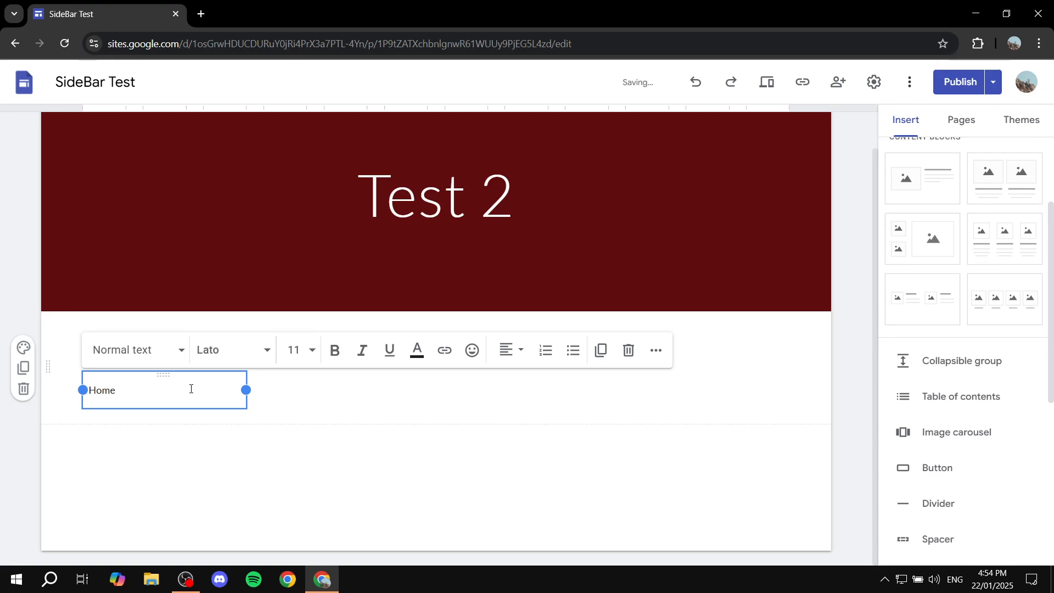
text(me)
key(Return)
text(Test)
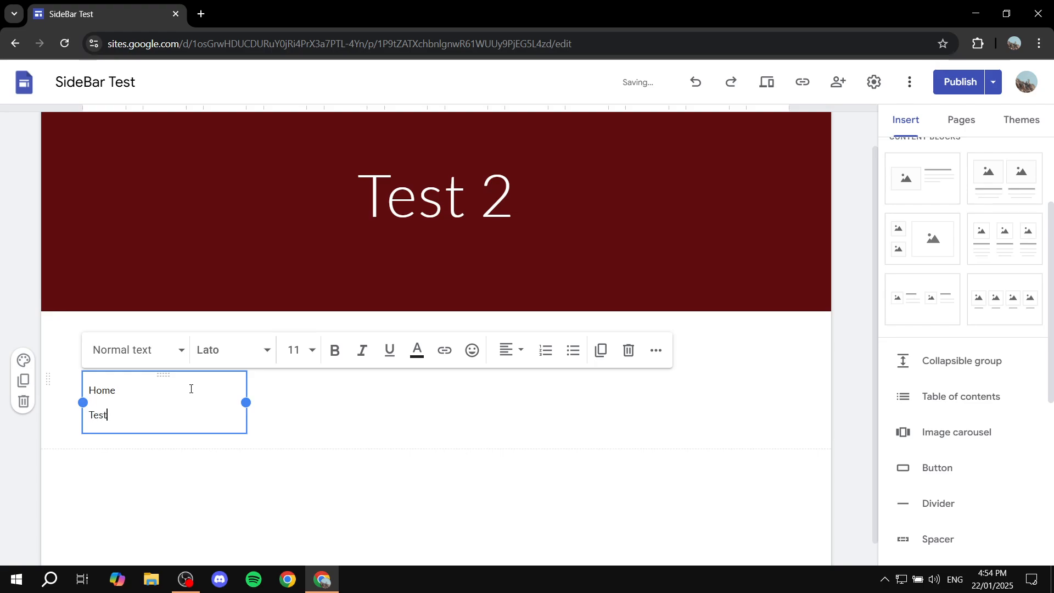
text( 1)
key(Return)
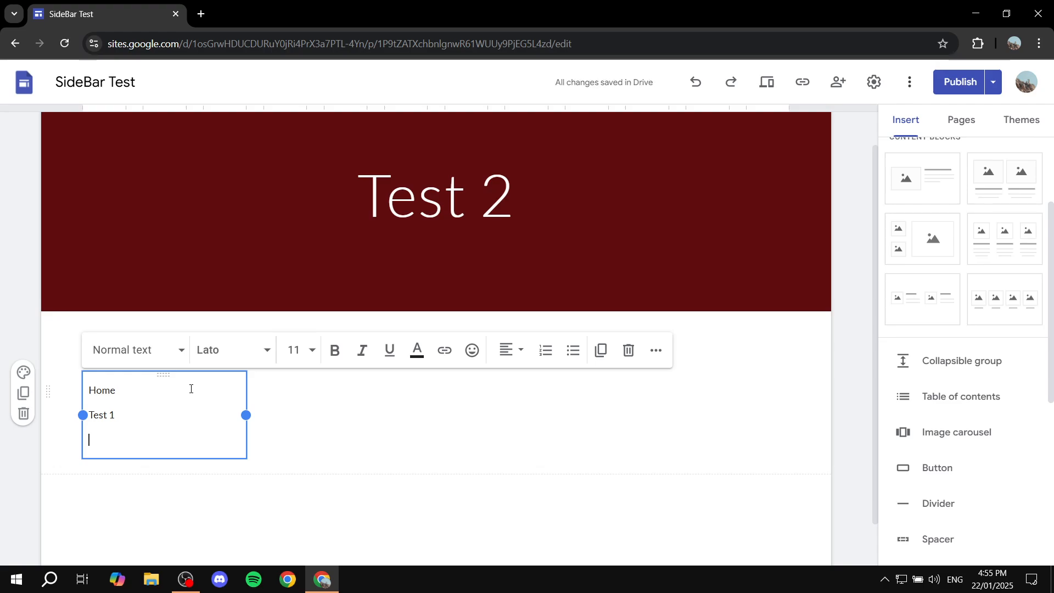
text(Test 3)
key(Return)
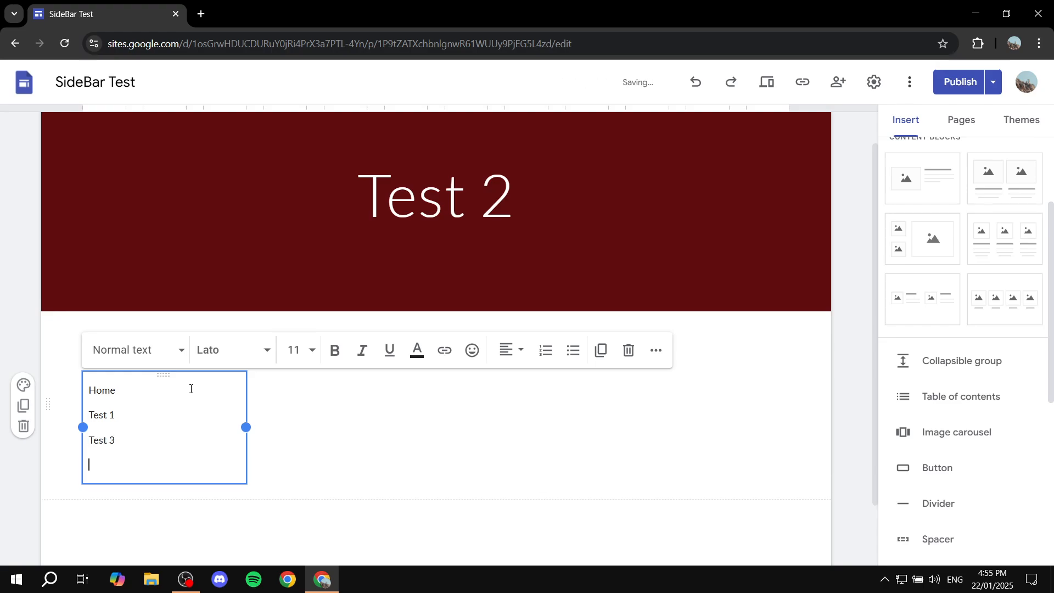
text(Google)
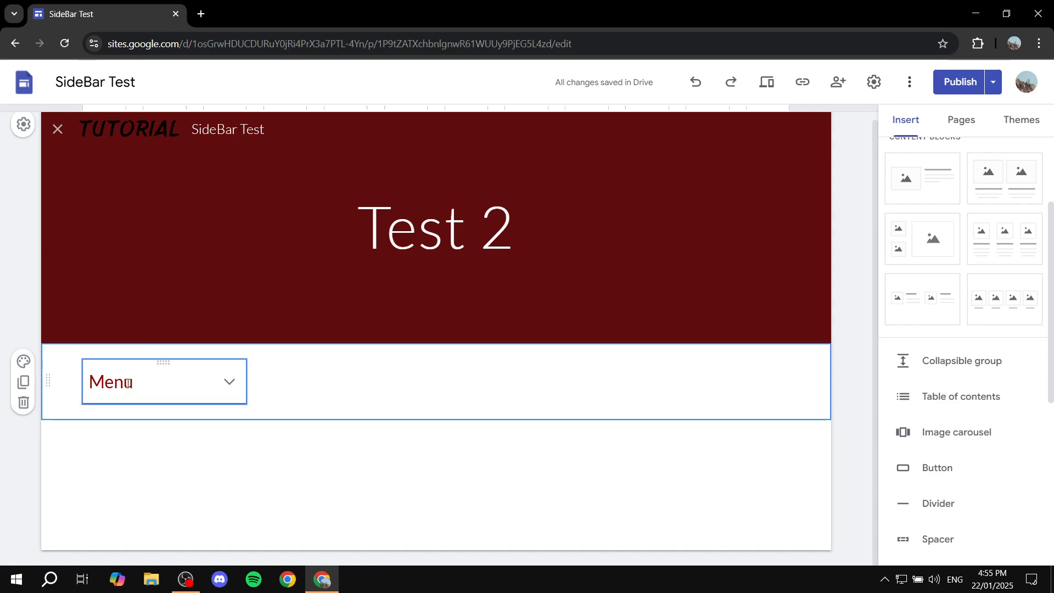
Expand the Menu group to review its entries and preview the Test 2 page.
click(230, 382)
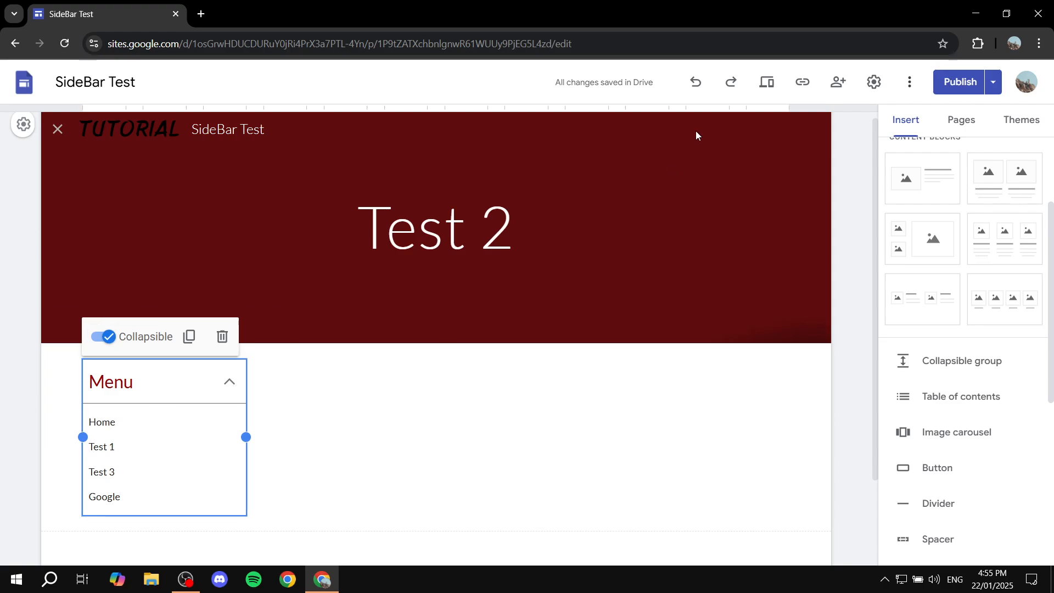
click(768, 86)
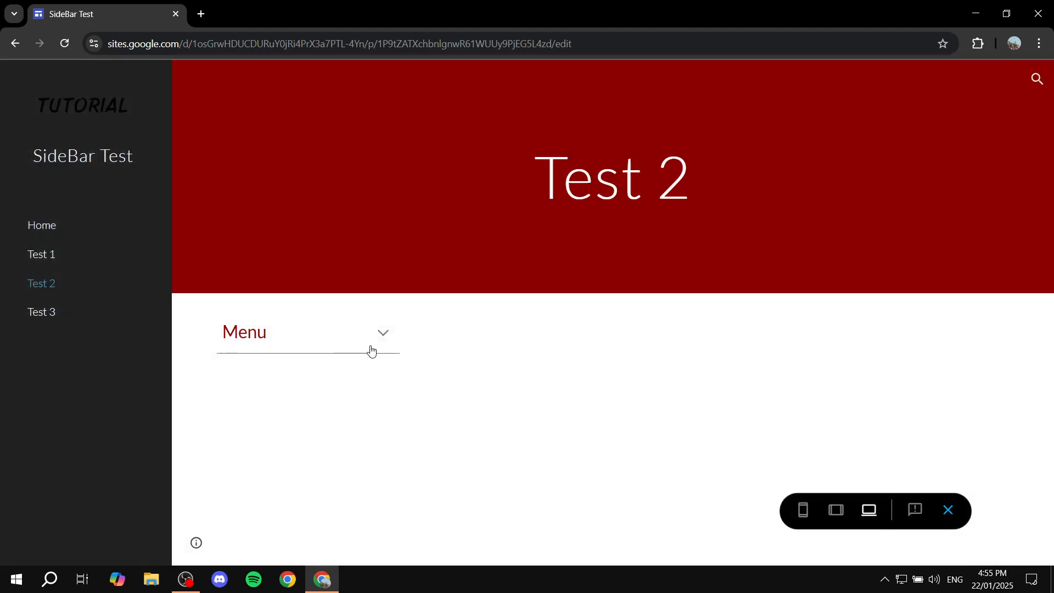
Expand and collapse the Menu group in the preview to check its entries, and return to the editor.
click(371, 350)
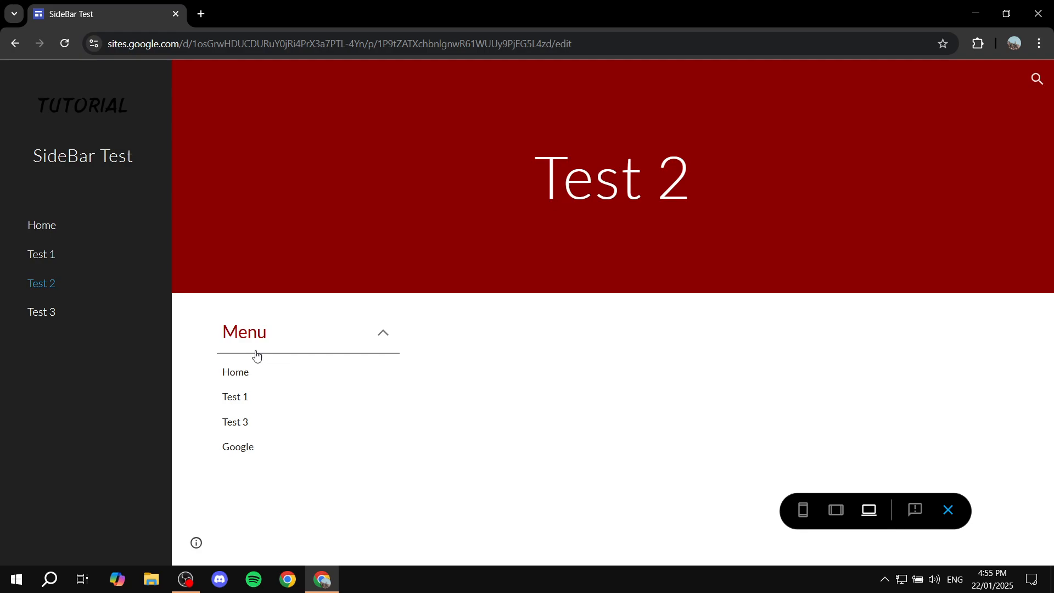
click(372, 339)
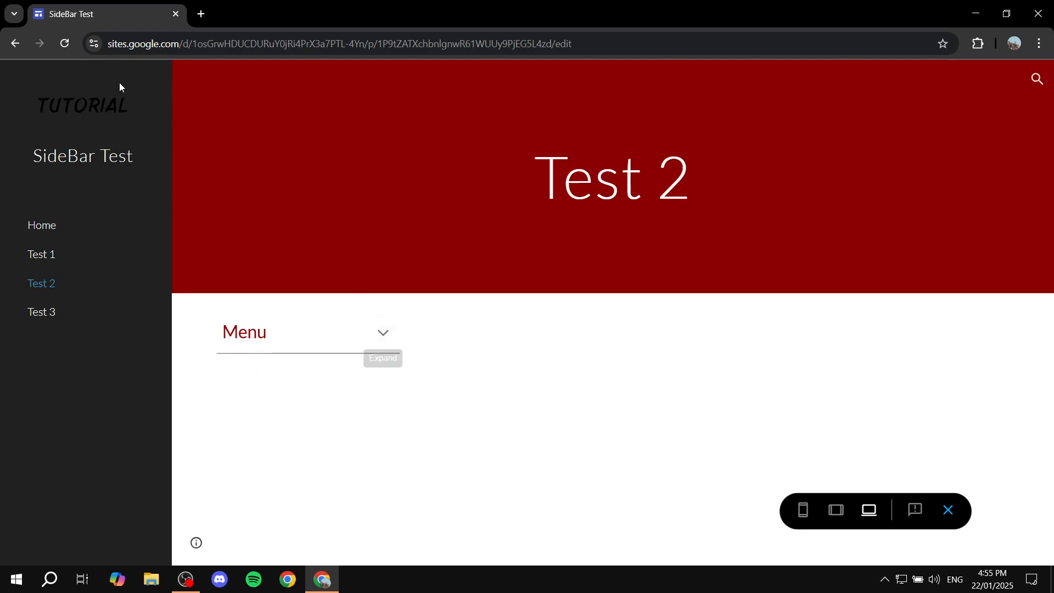
click(15, 43)
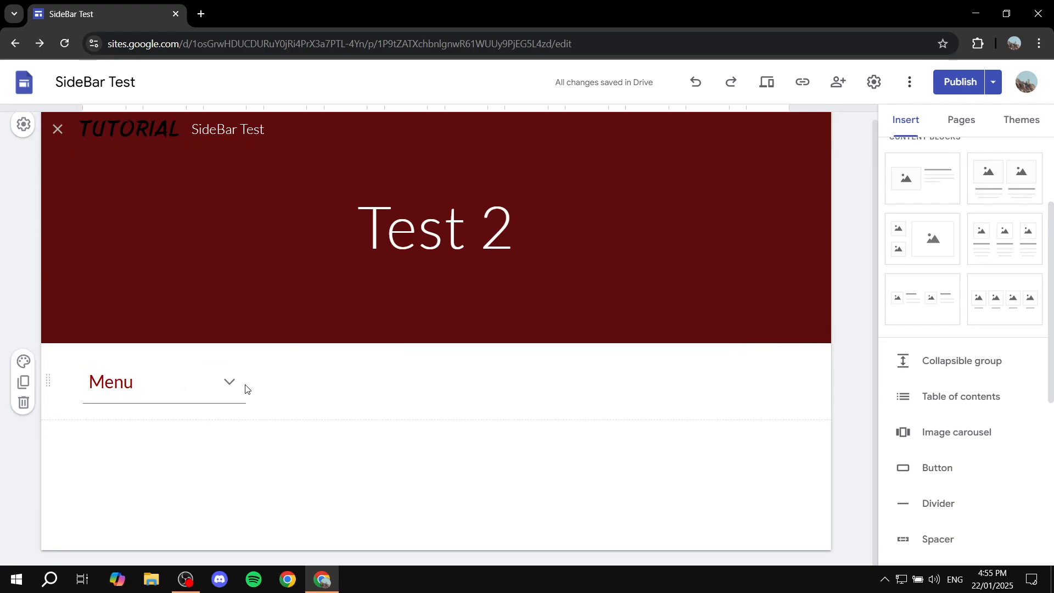
click(229, 382)
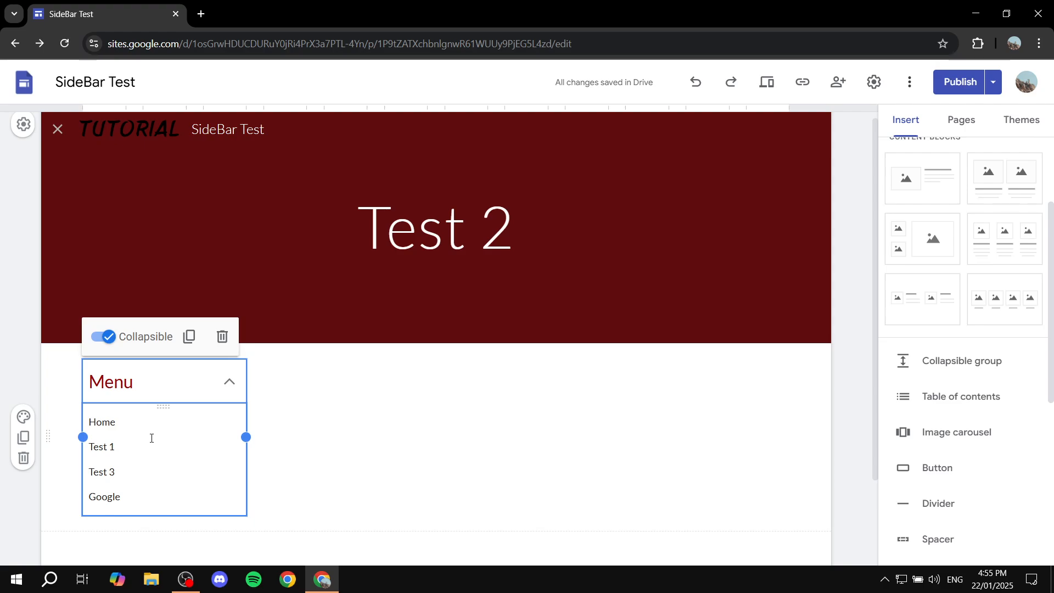
drag(124, 426, 91, 424)
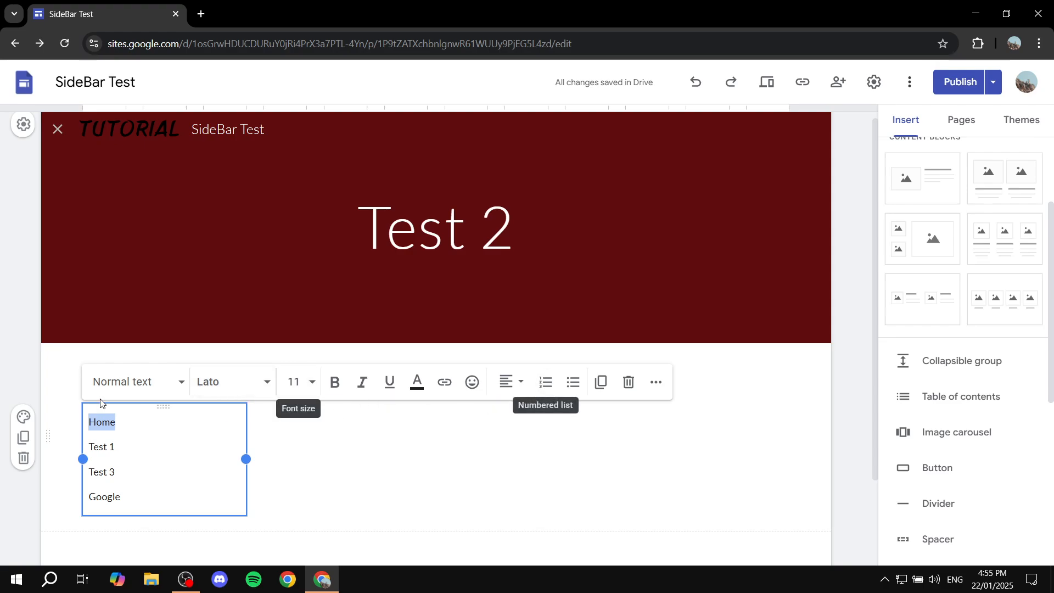
click(445, 382)
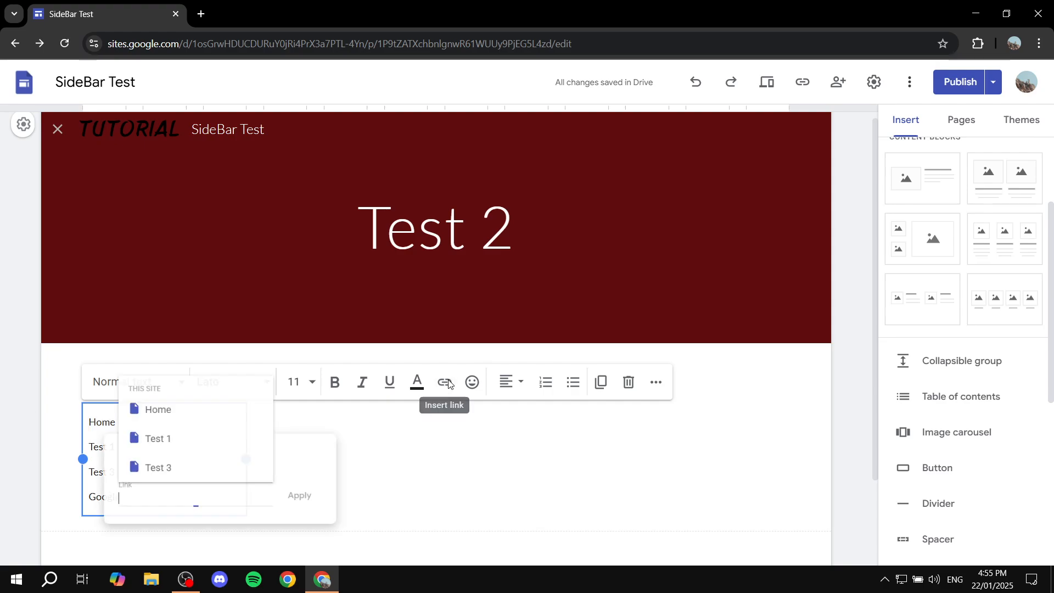
click(434, 446)
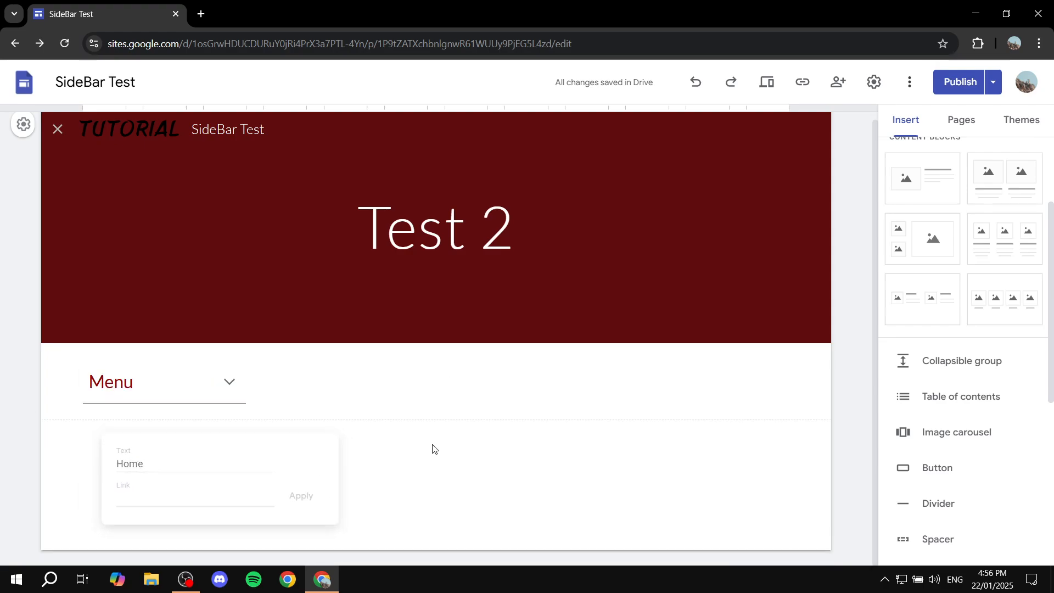
Link the Home entry in the Menu group to the site's Home page.
click(198, 390)
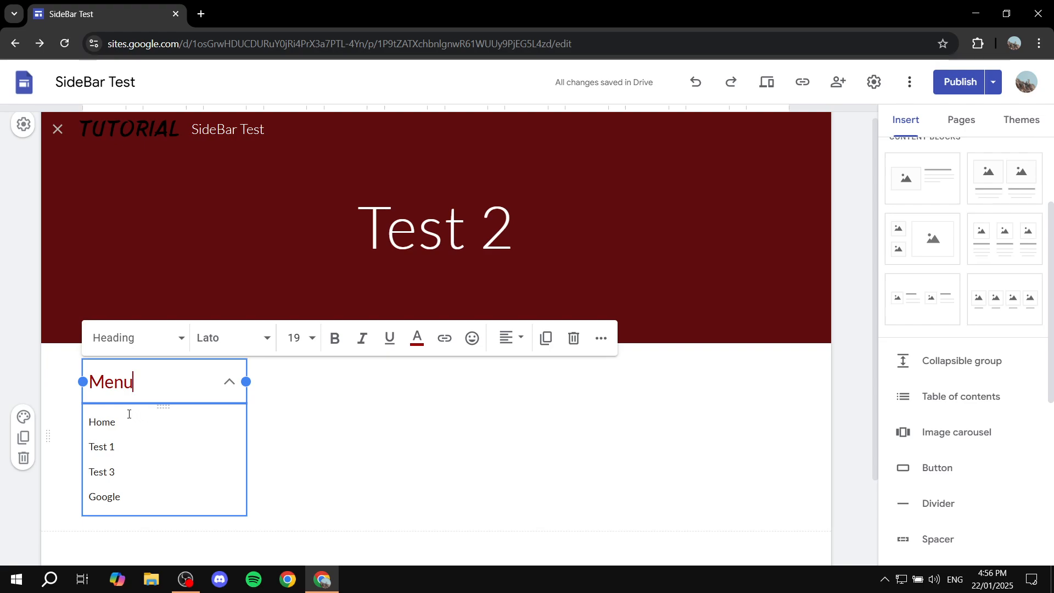
drag(123, 420, 91, 421)
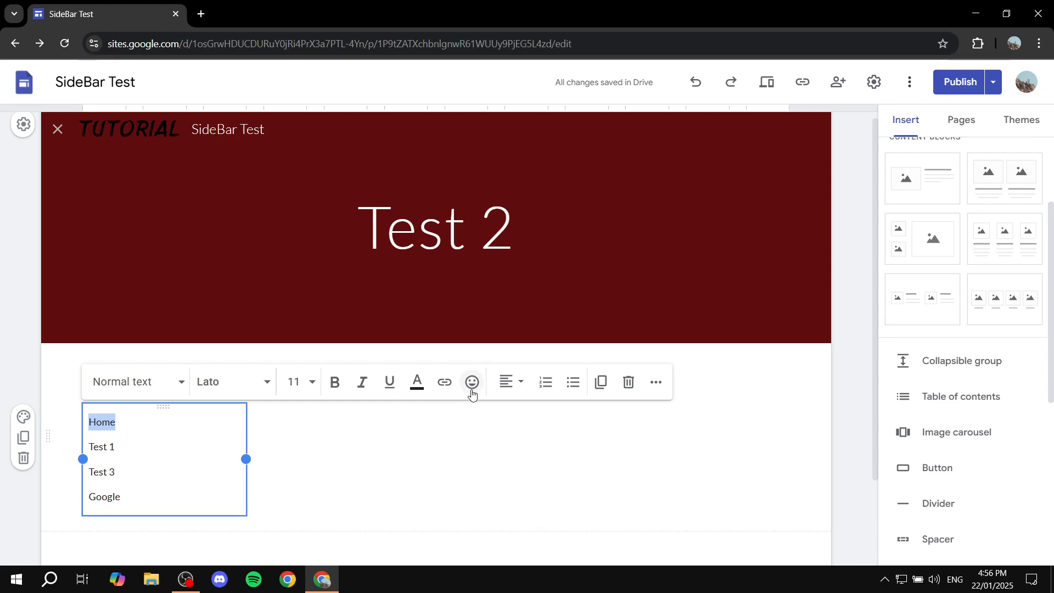
click(447, 382)
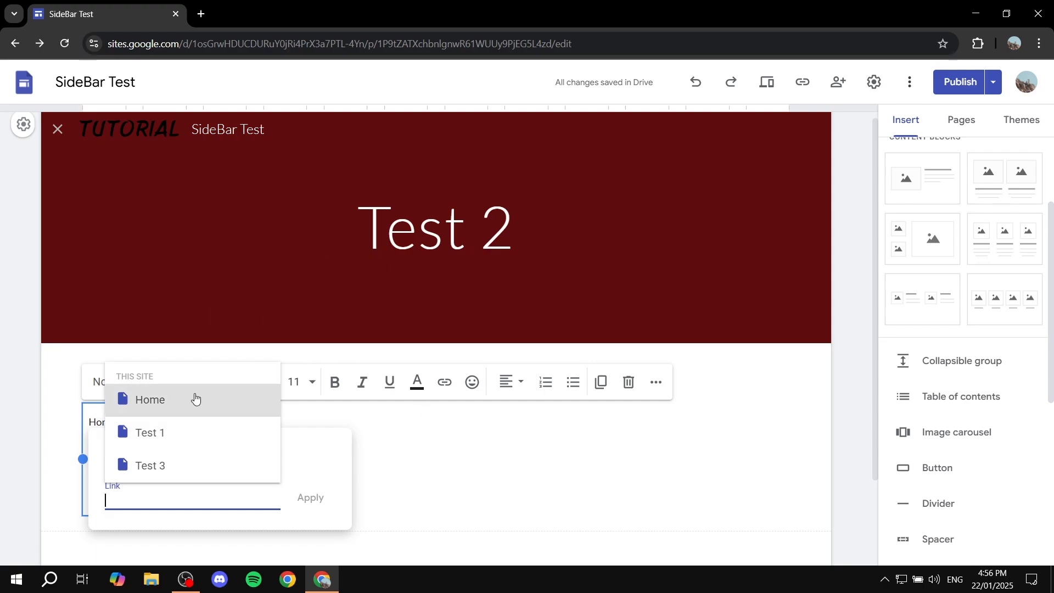
click(164, 403)
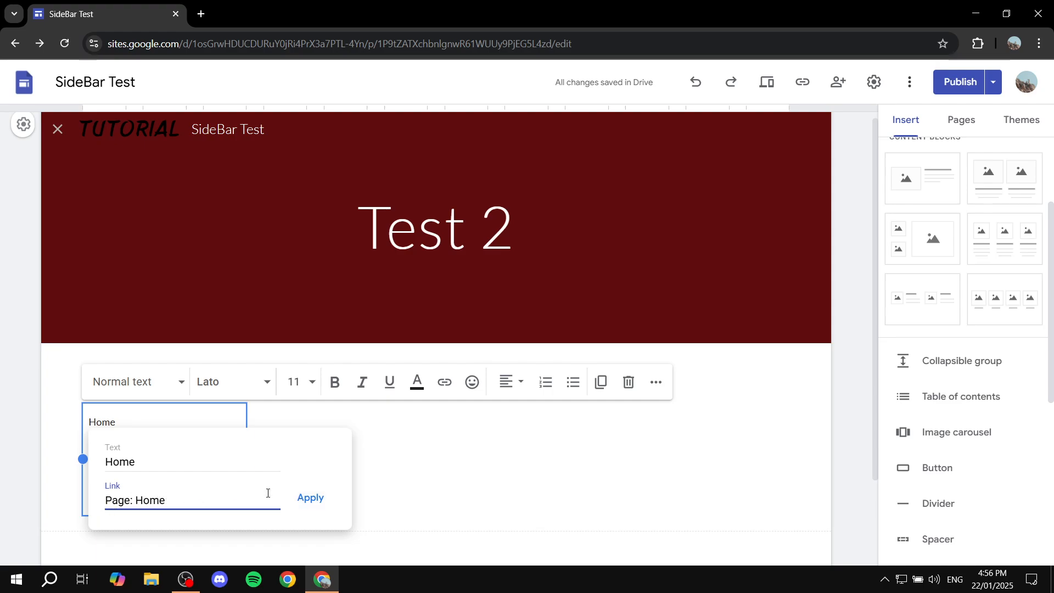
click(313, 501)
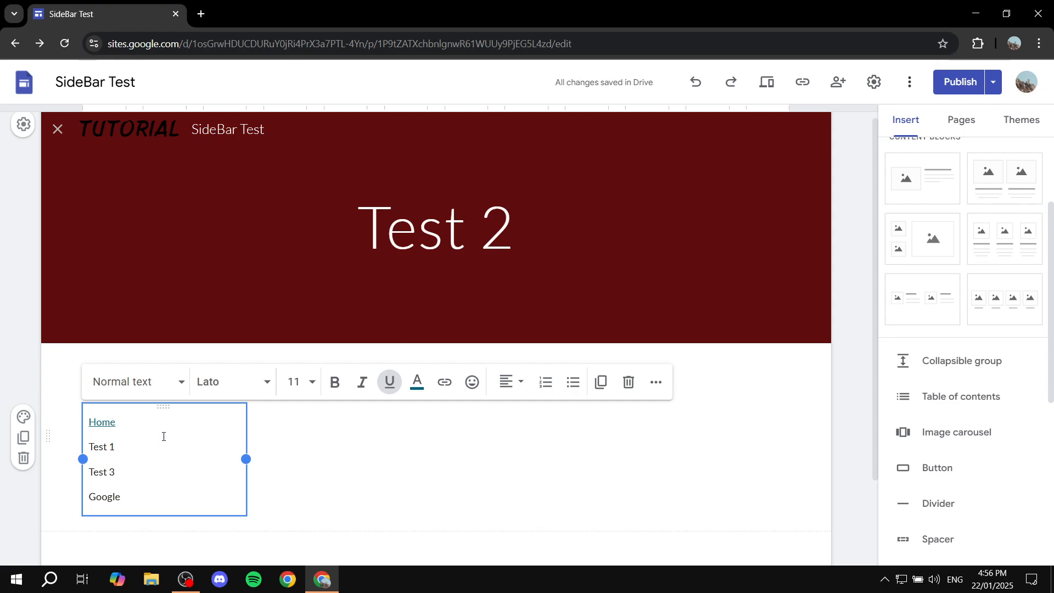
drag(126, 422, 91, 421)
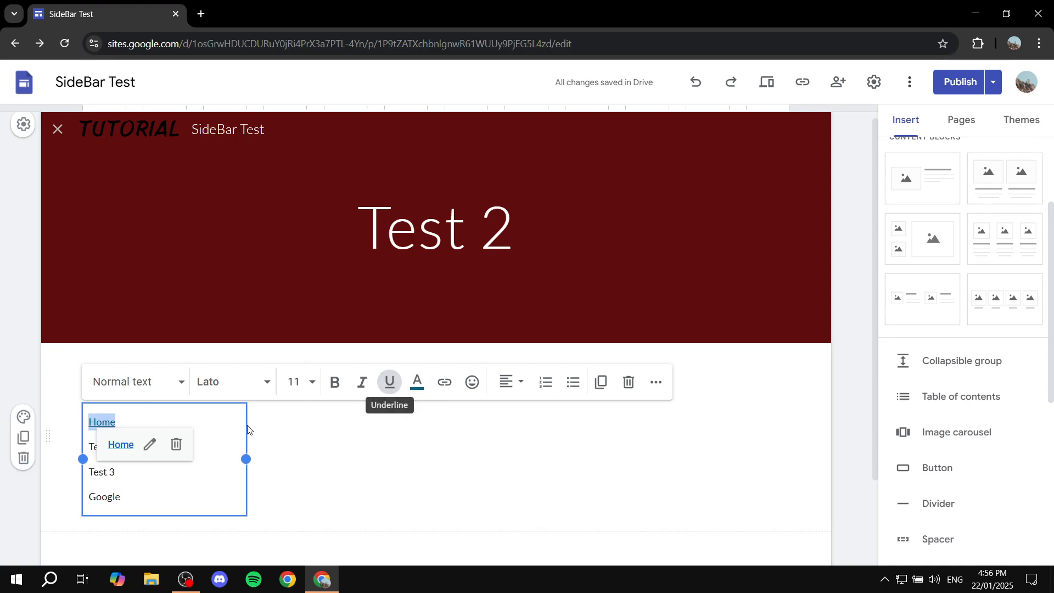
click(181, 428)
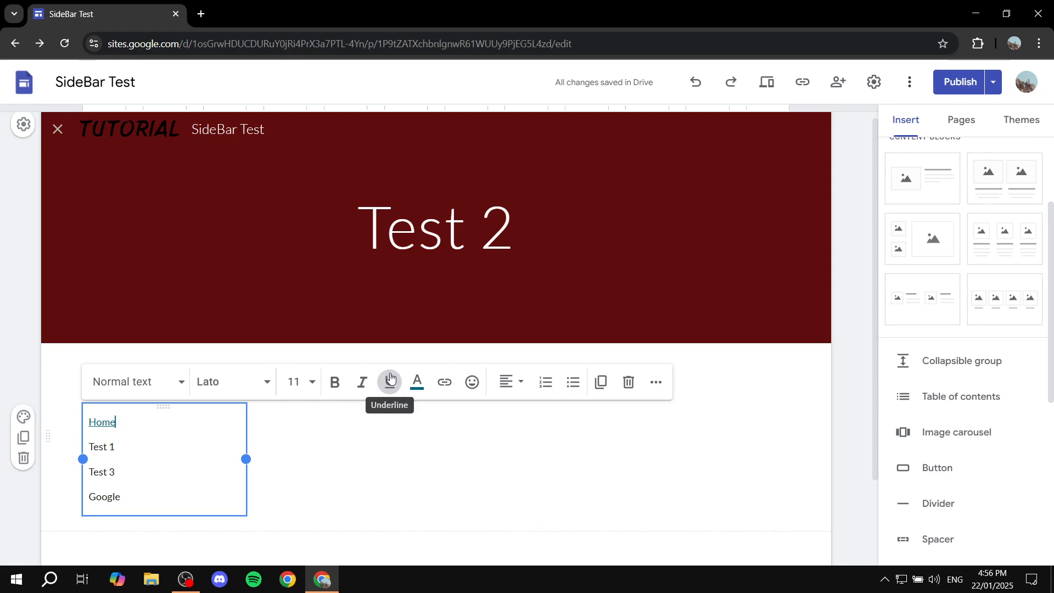
drag(122, 424, 83, 423)
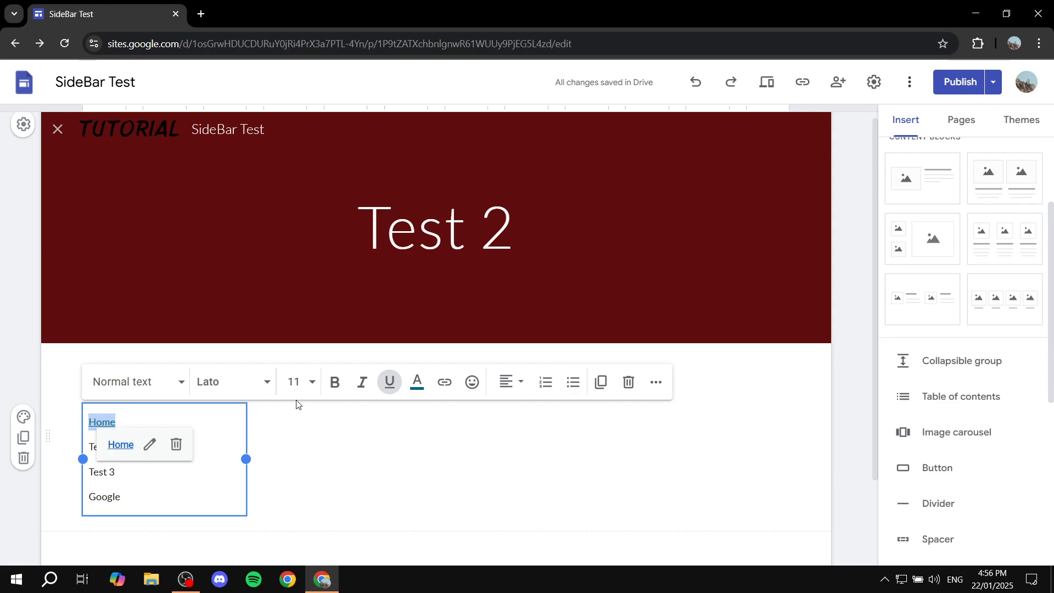
click(174, 422)
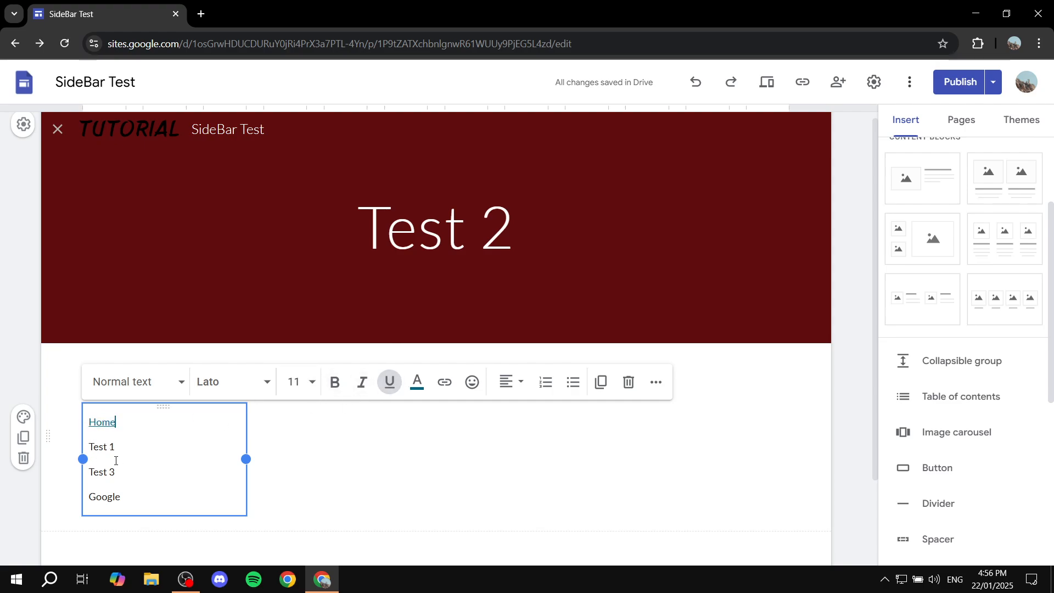
Link the Test 1 and Test 3 entries in the Menu group to the site pages of the same names.
drag(116, 453, 85, 447)
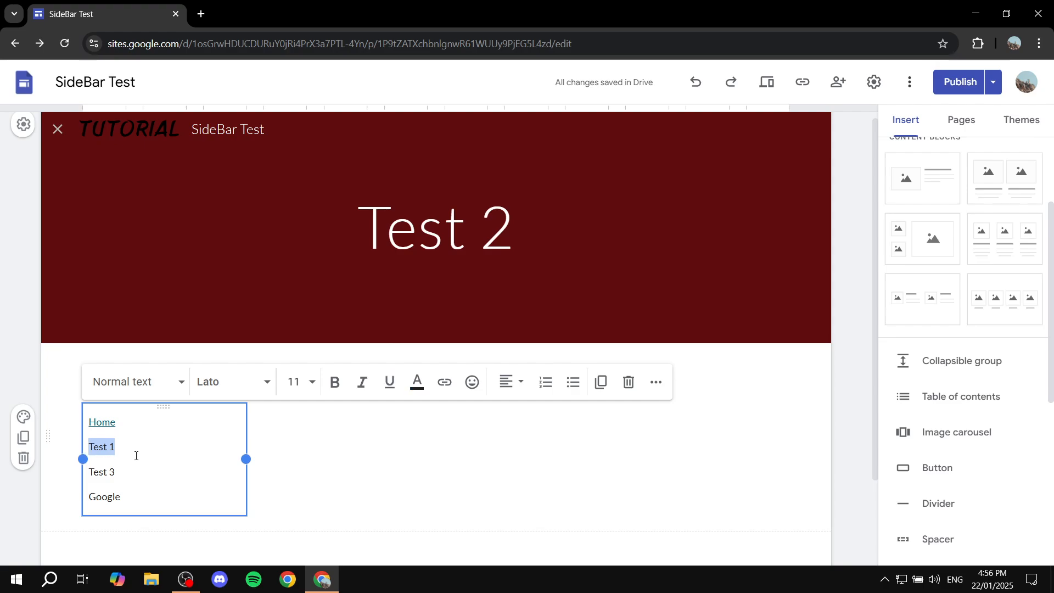
click(444, 381)
click(185, 460)
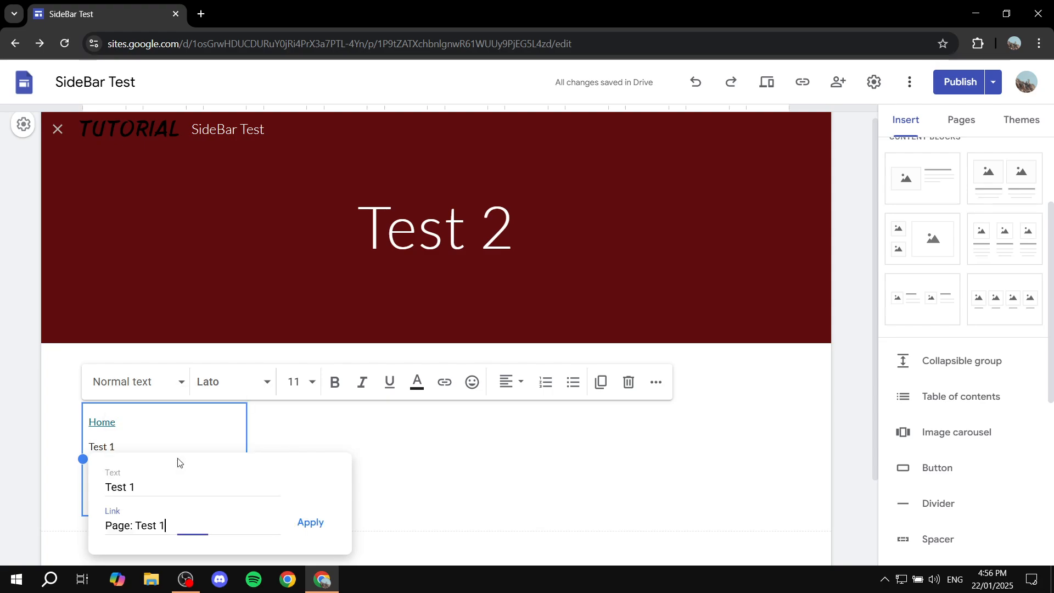
click(316, 525)
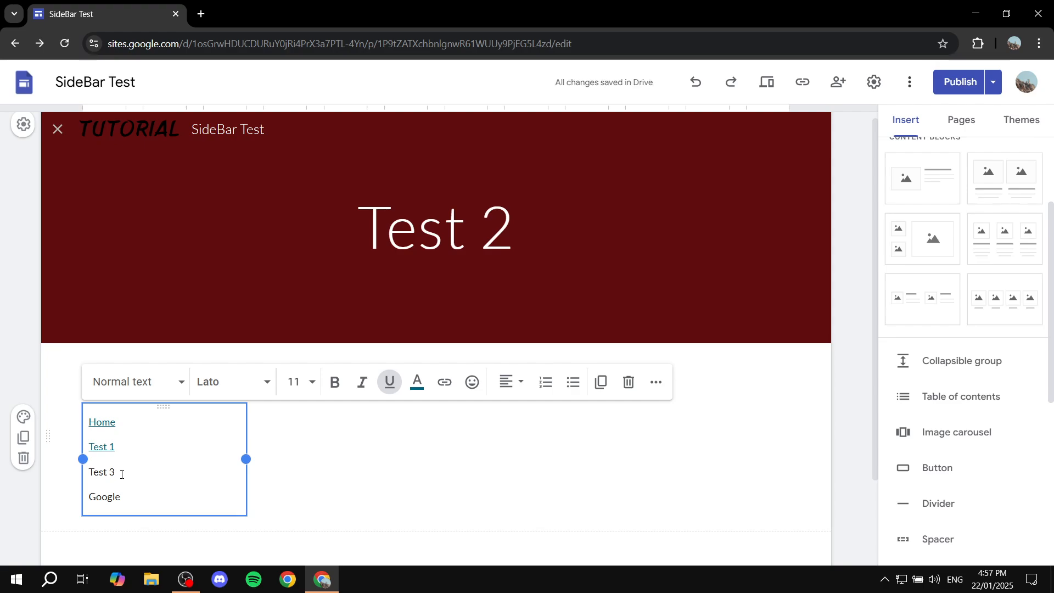
drag(115, 472, 89, 473)
click(445, 388)
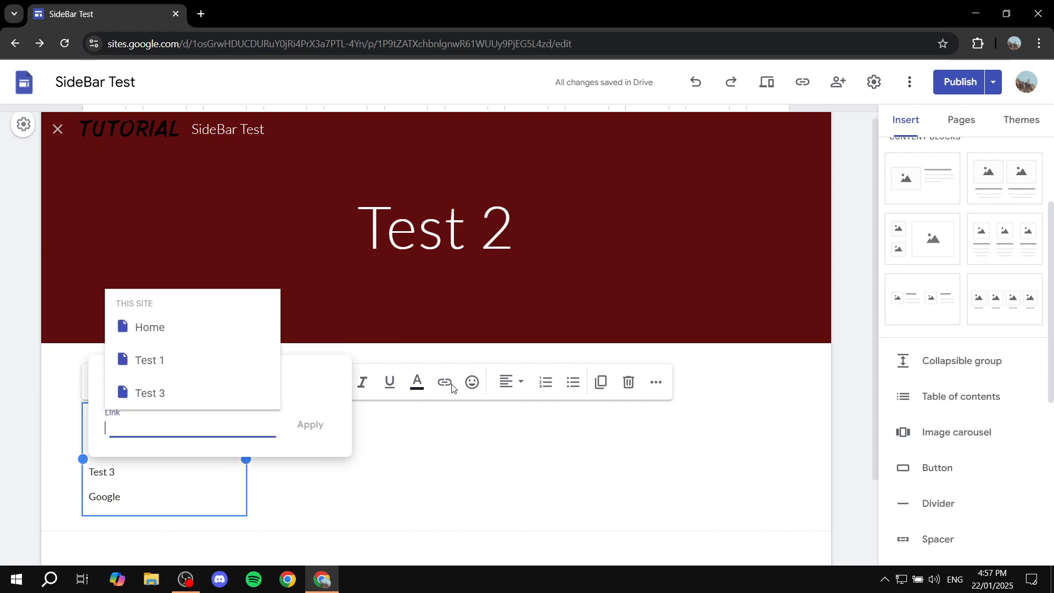
click(176, 396)
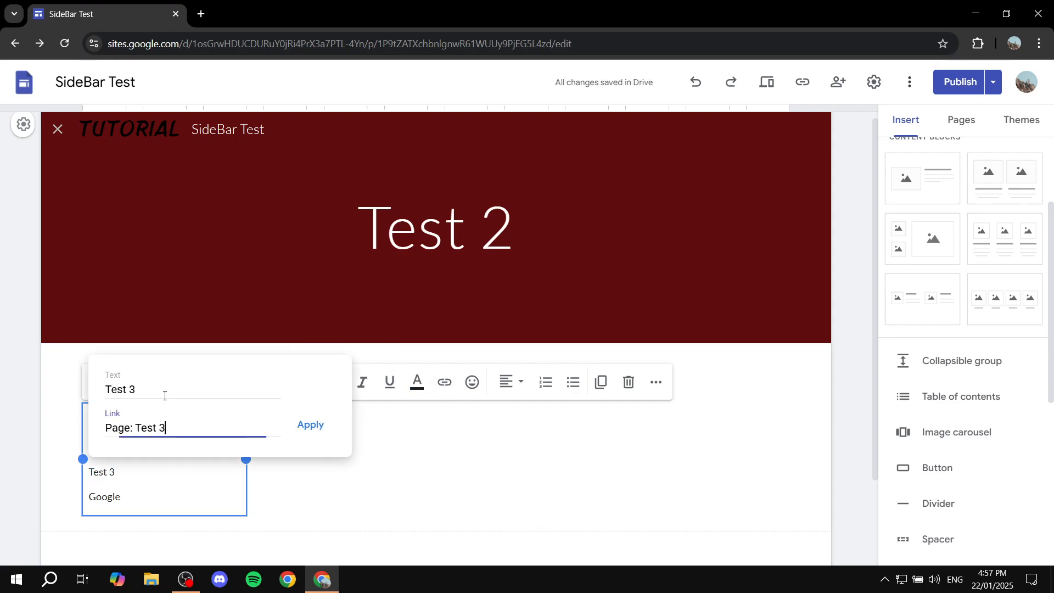
click(307, 424)
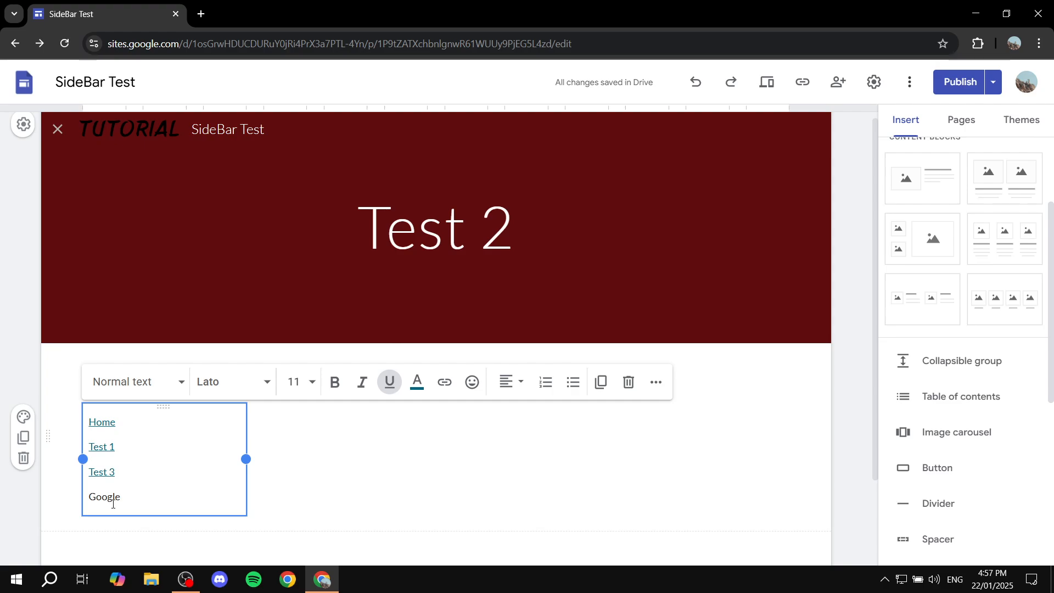
Link the Google entry in the Menu group to Google.com and deselect the group.
drag(122, 498, 91, 497)
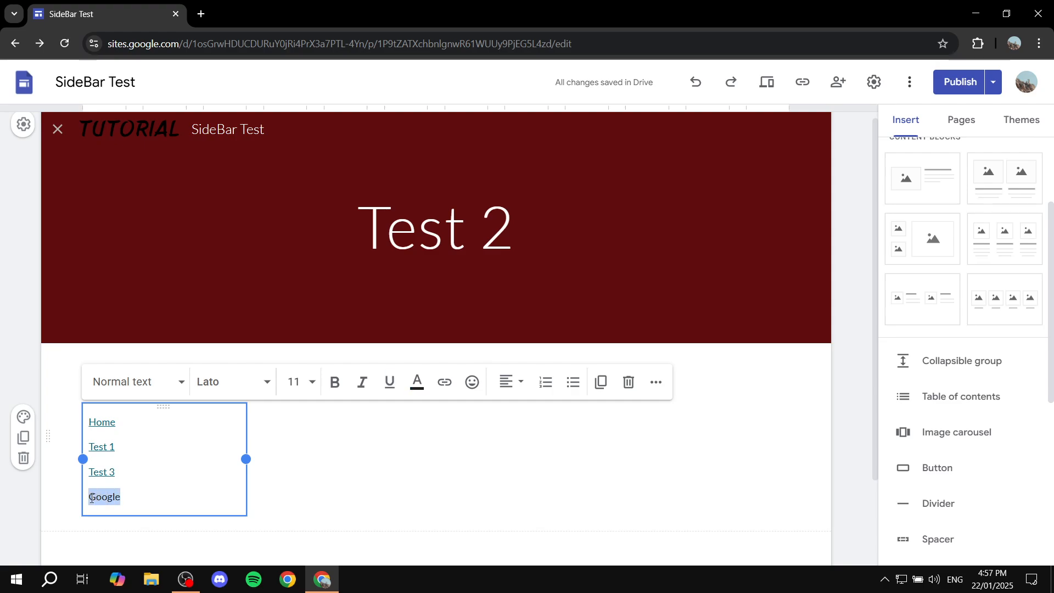
click(444, 382)
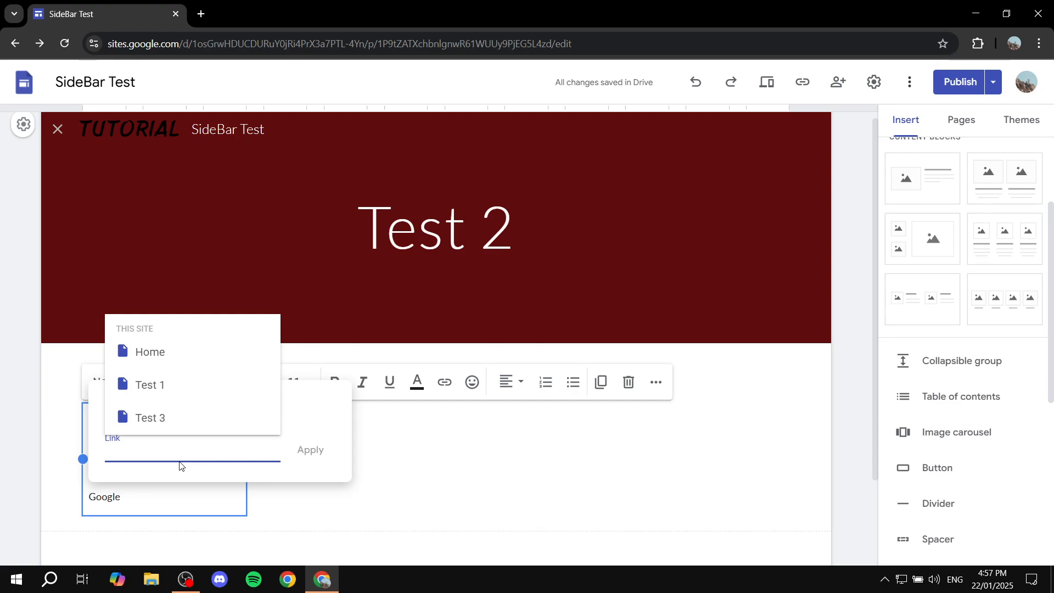
text(Go)
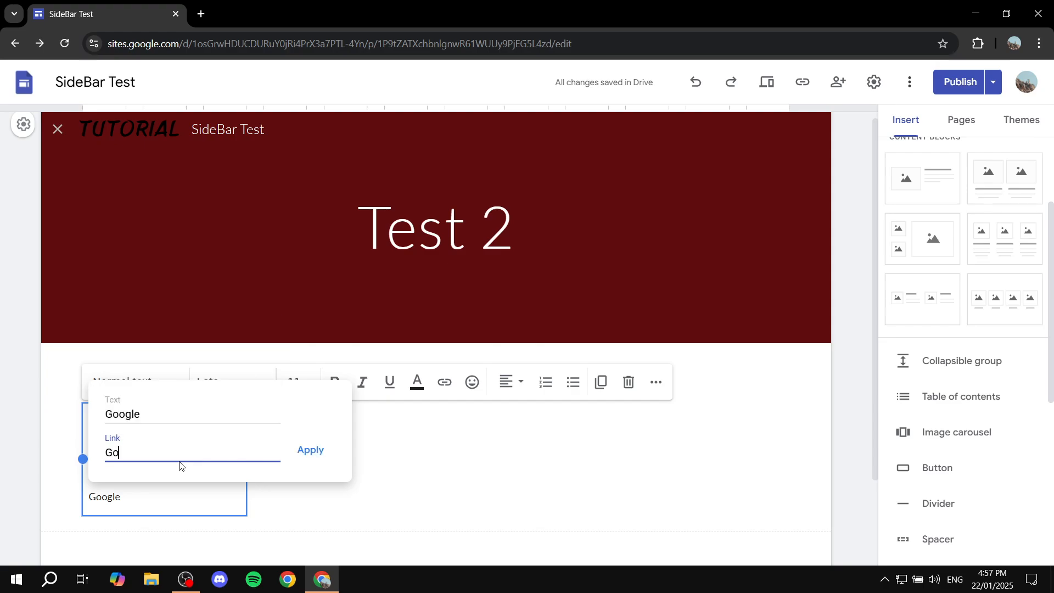
text(ogle.com)
click(308, 450)
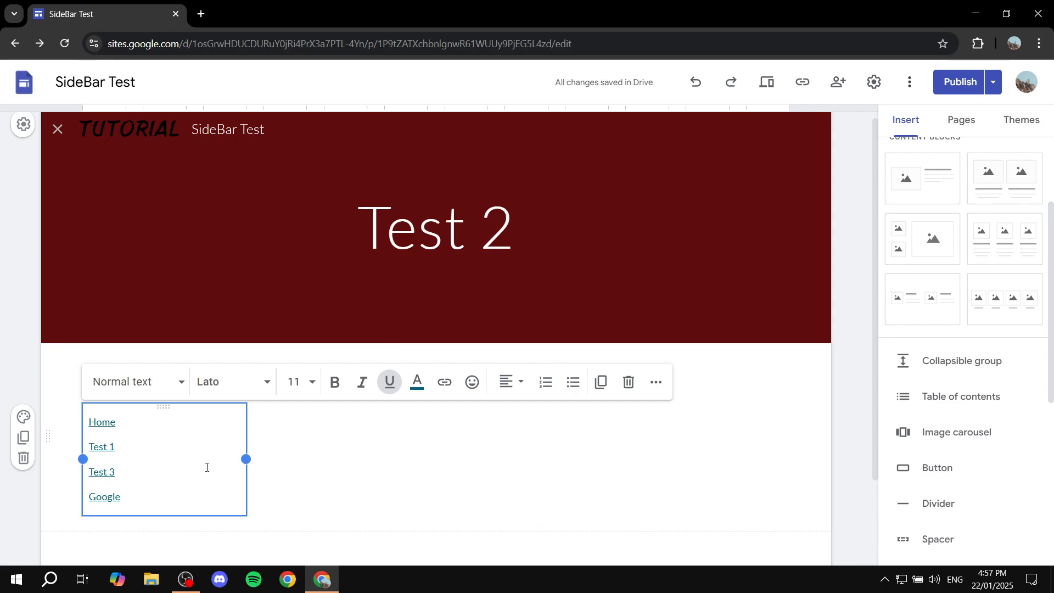
click(400, 451)
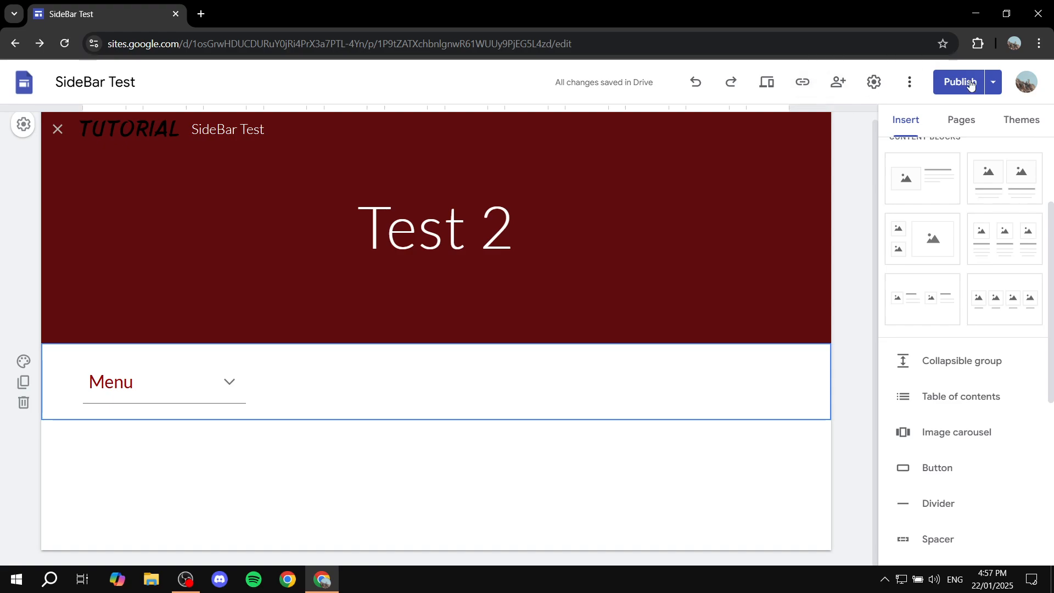
Check the linked entries in the Menu group and open the pre-publish change review with the Test 2 draft enlarged.
click(229, 387)
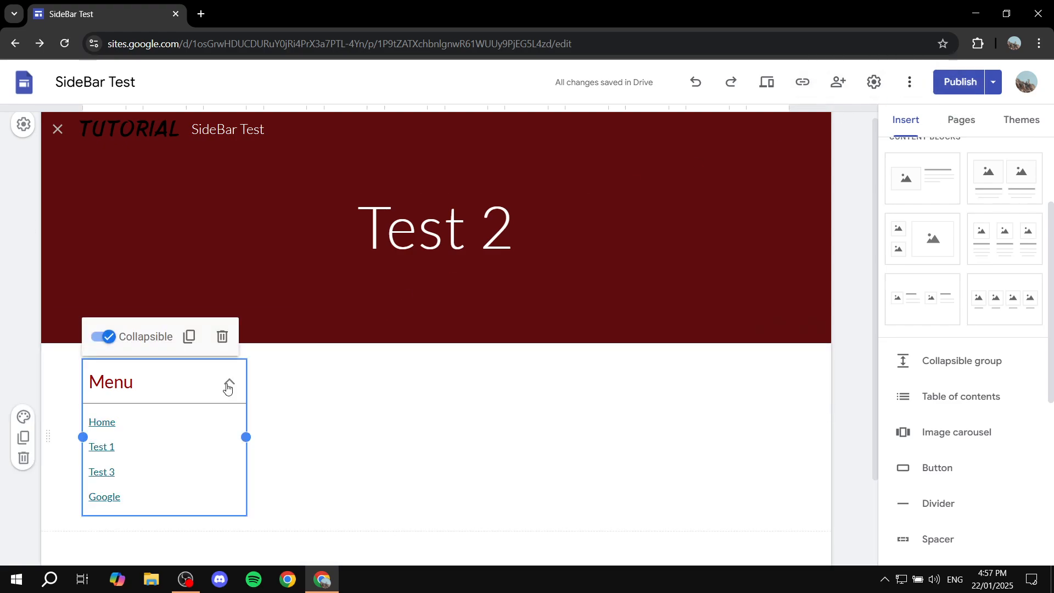
click(994, 86)
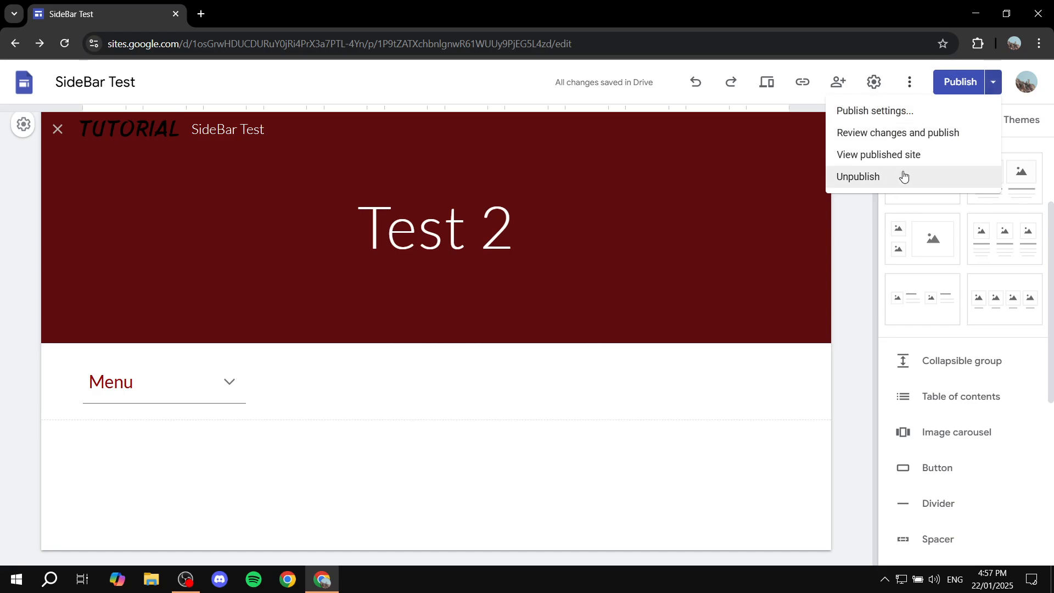
click(884, 134)
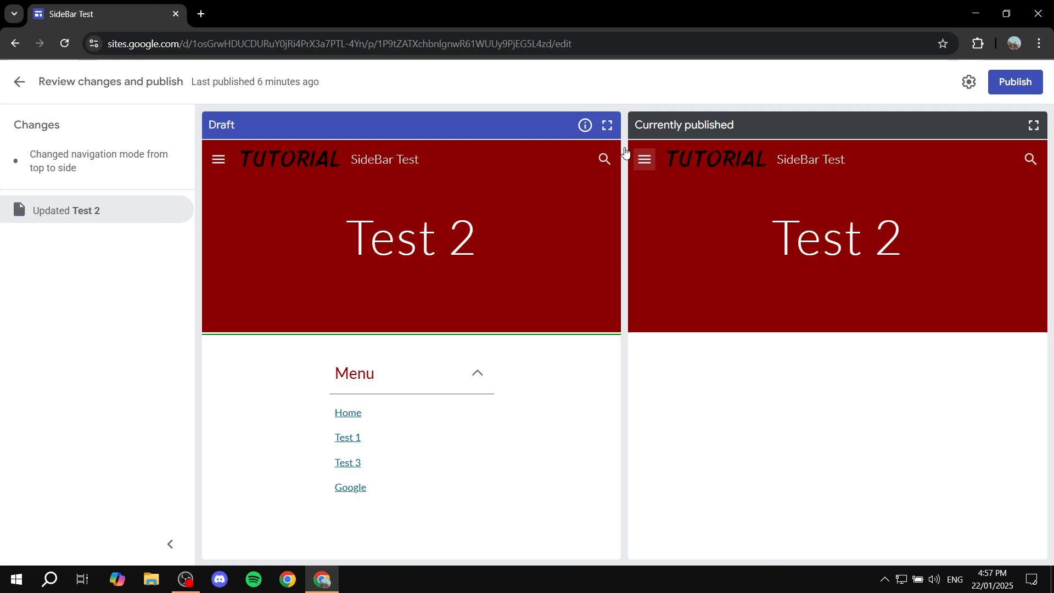
click(607, 125)
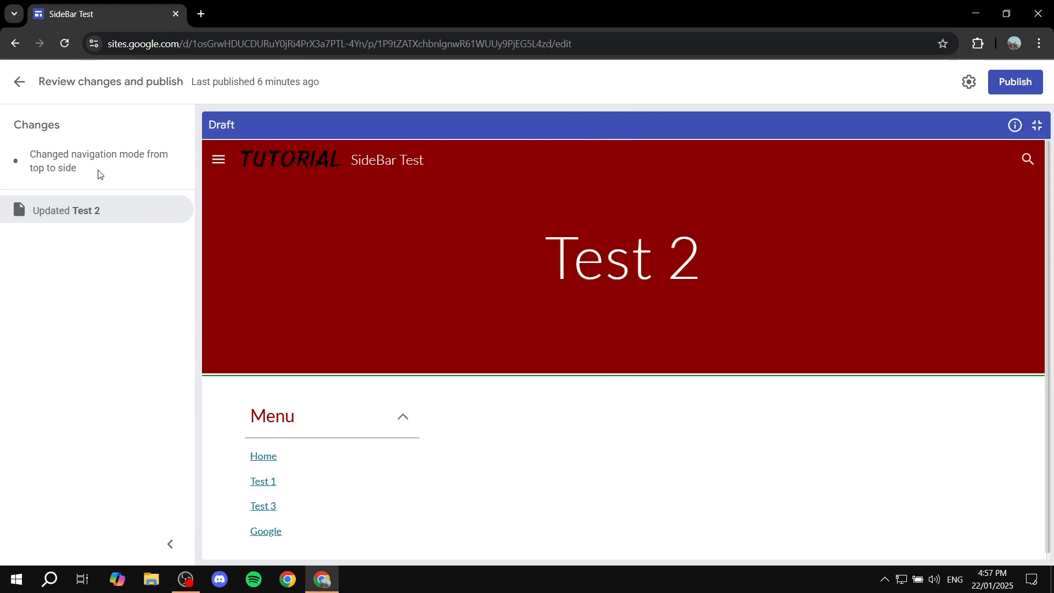
Collapse and re-expand the Menu group in the draft and test its Home link, closing the page it opens.
click(404, 418)
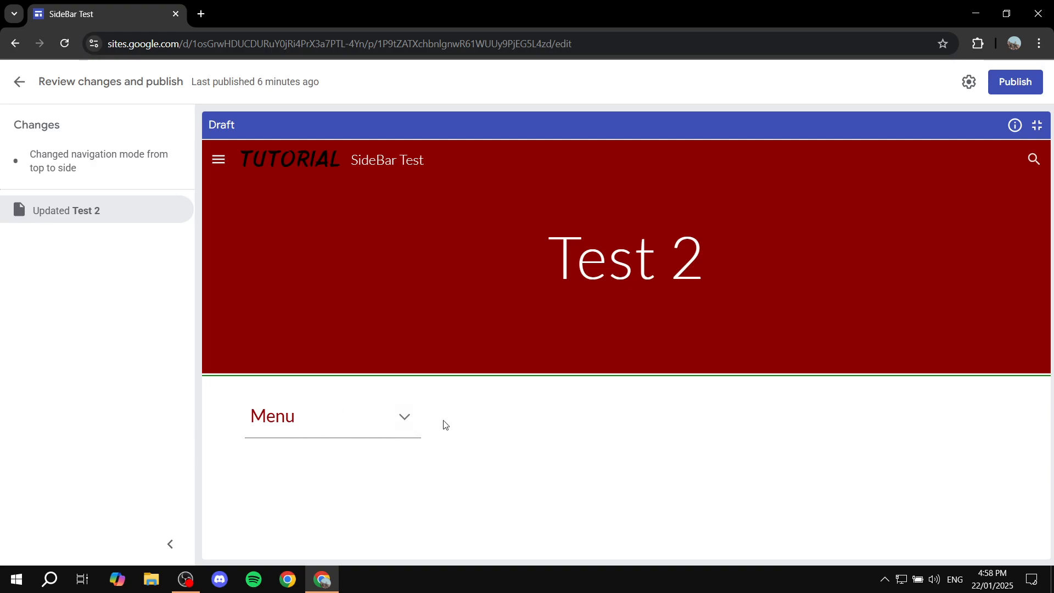
click(406, 417)
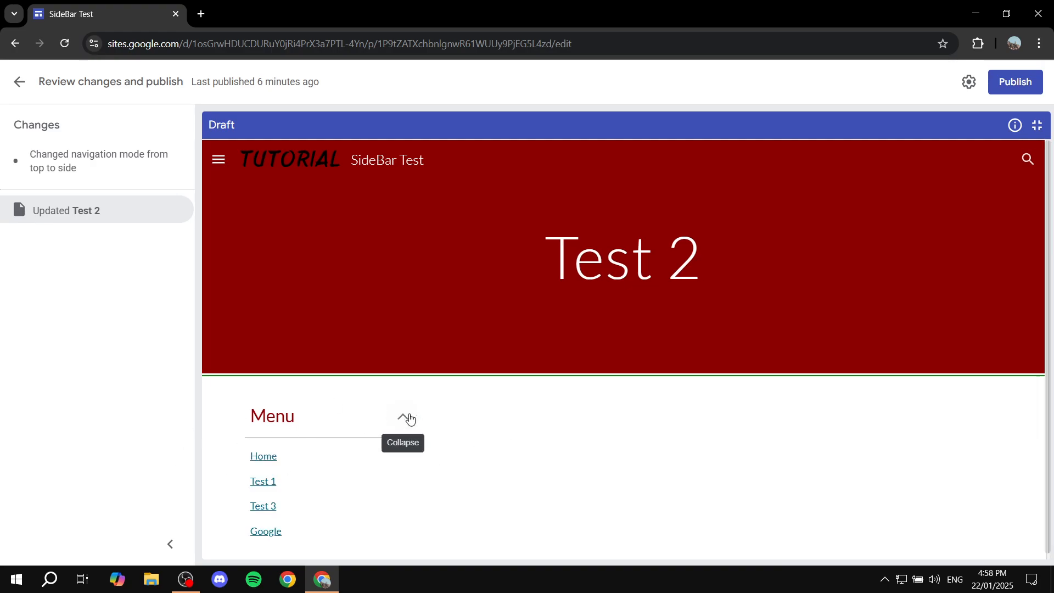
scroll(271, 493, down, 1)
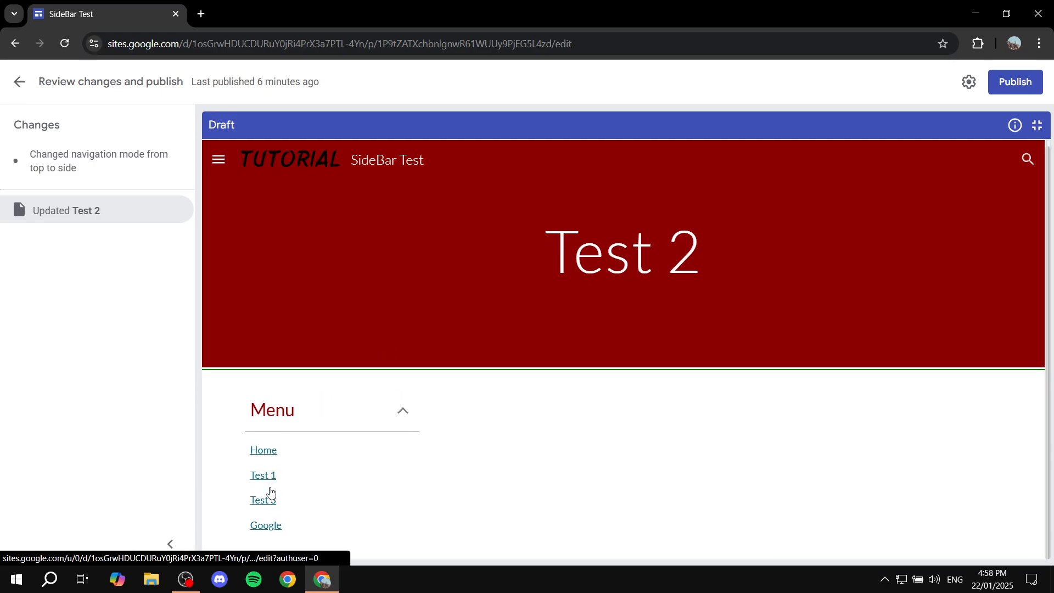
click(265, 450)
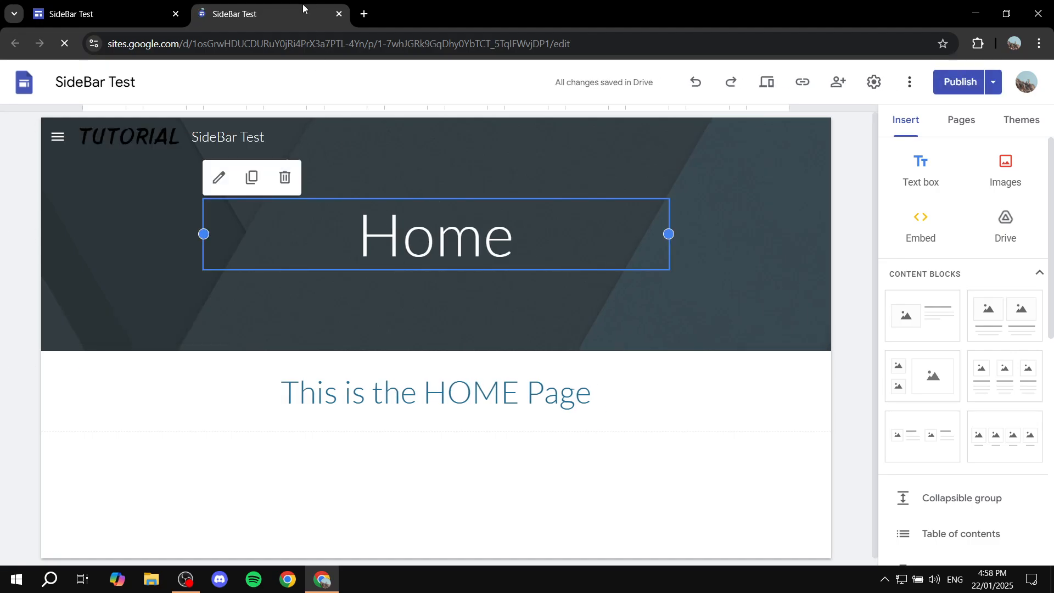
click(339, 14)
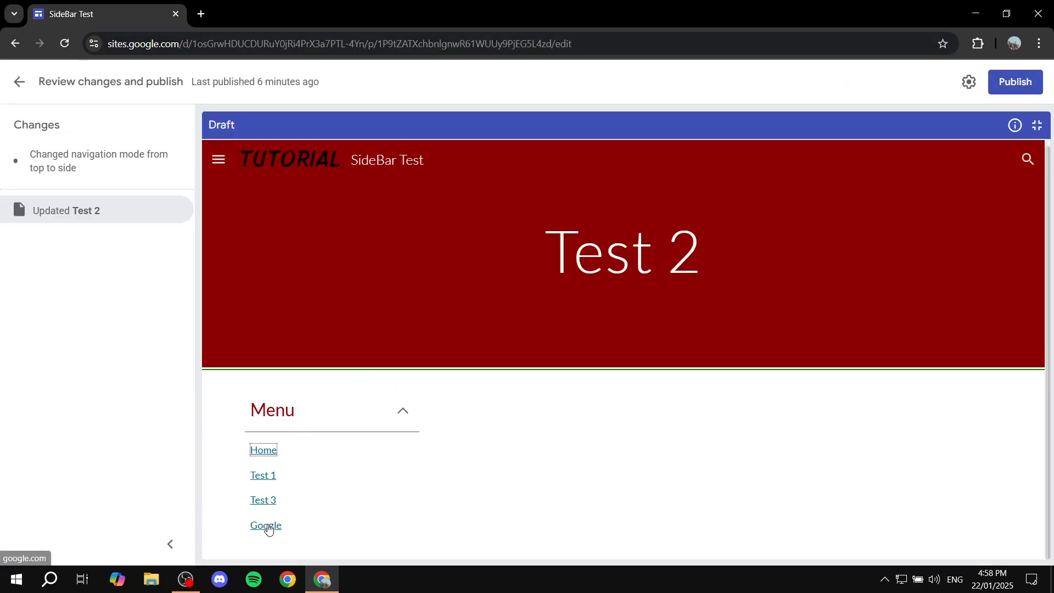